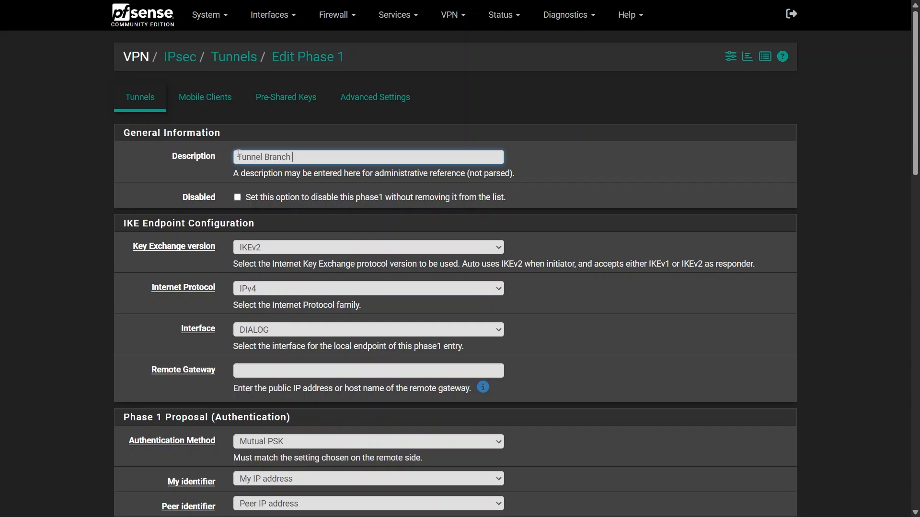
- Set the phase 1 endpoint to IKEv2, IPv4 and the DIALOG interface, and enter the remote gateway's public address
click(261, 252)
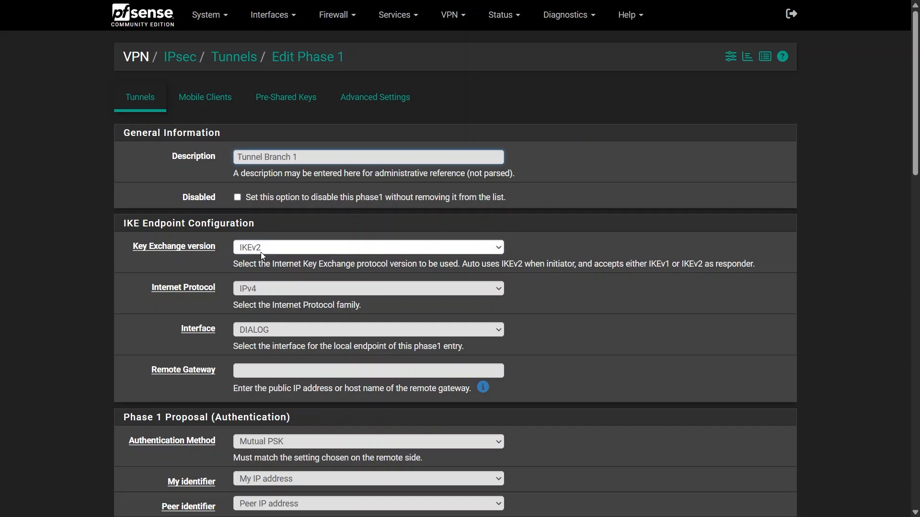
click(259, 288)
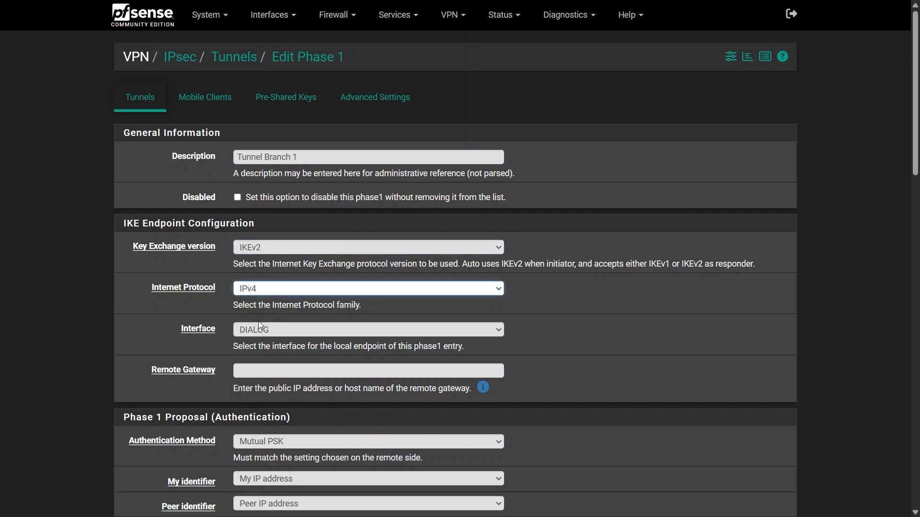
click(242, 335)
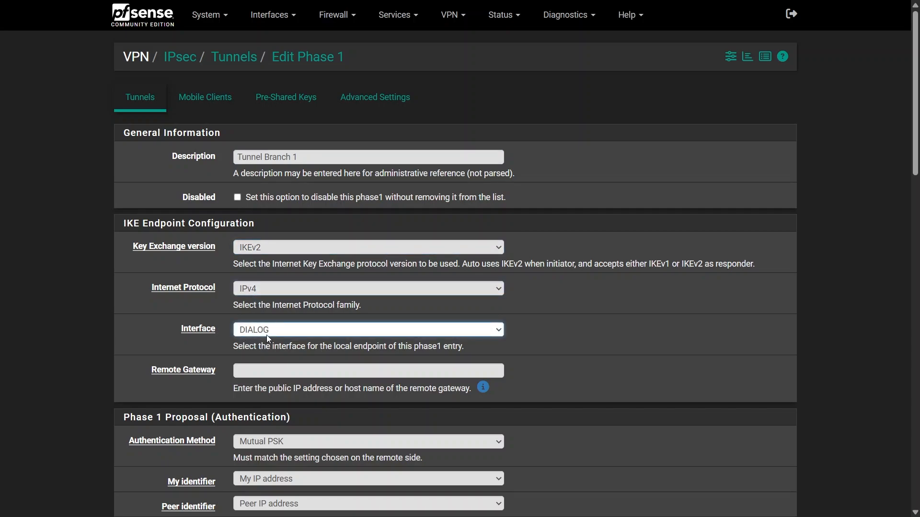
click(271, 370)
text(****)
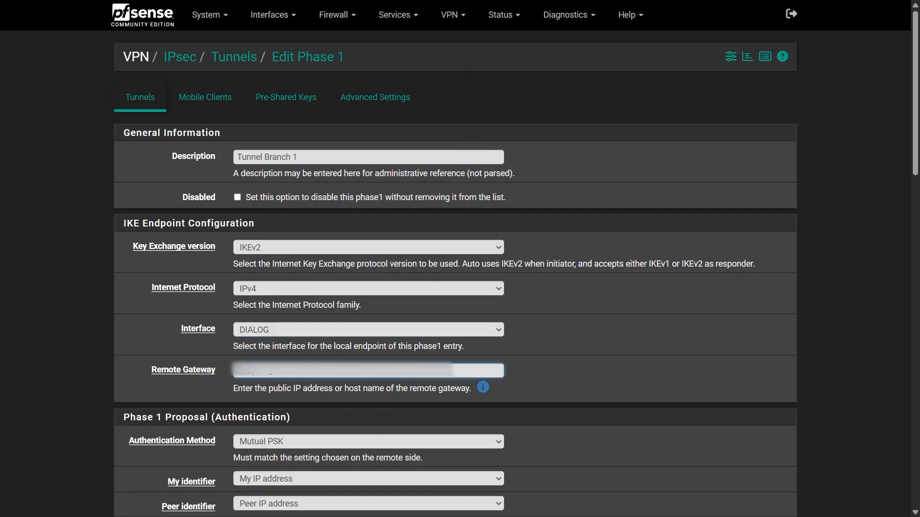
text(*******)
- Use Mutual PSK authentication, set both my and peer identifiers to IP address, and fill in the two identifier addresses
scroll(241, 85, down, 7)
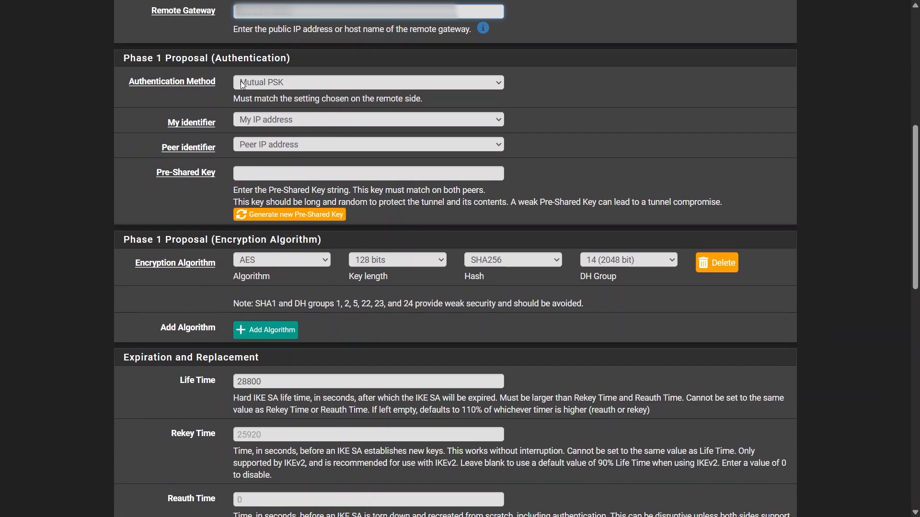
click(254, 88)
click(266, 120)
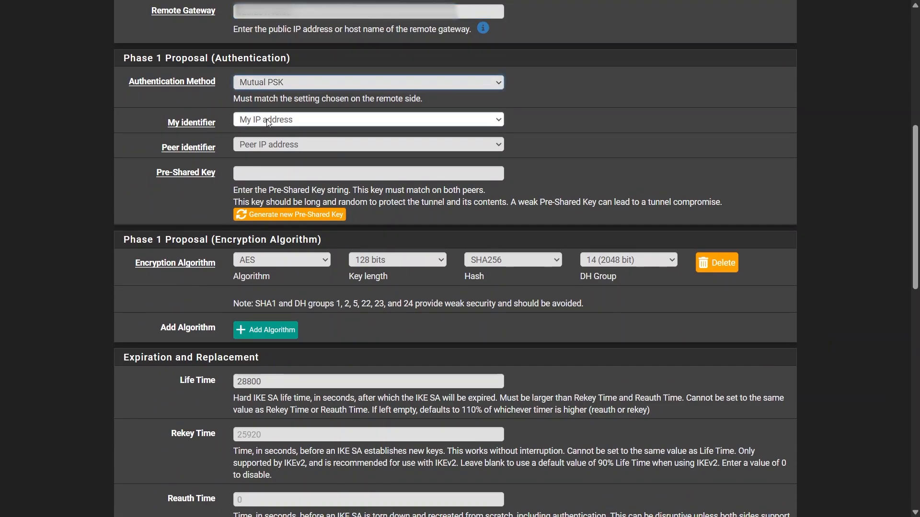
click(246, 151)
click(237, 143)
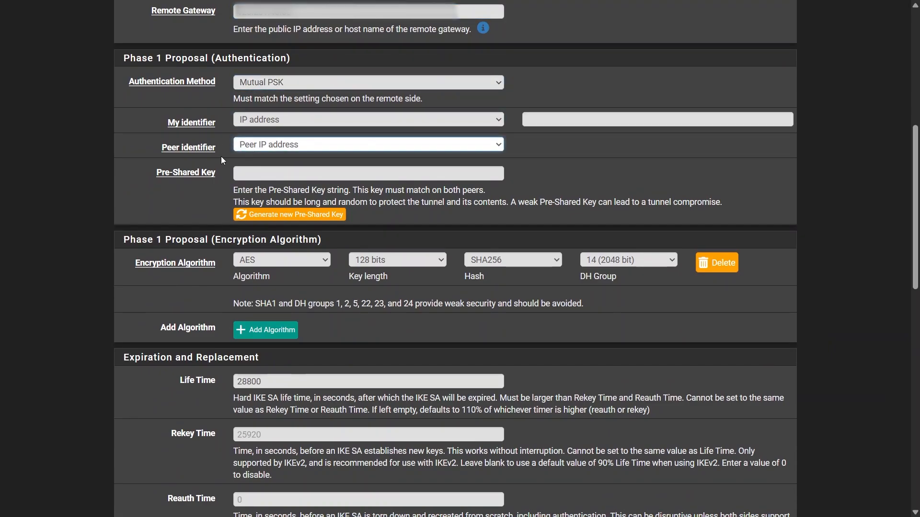
click(261, 189)
scroll(503, 120, up, 1)
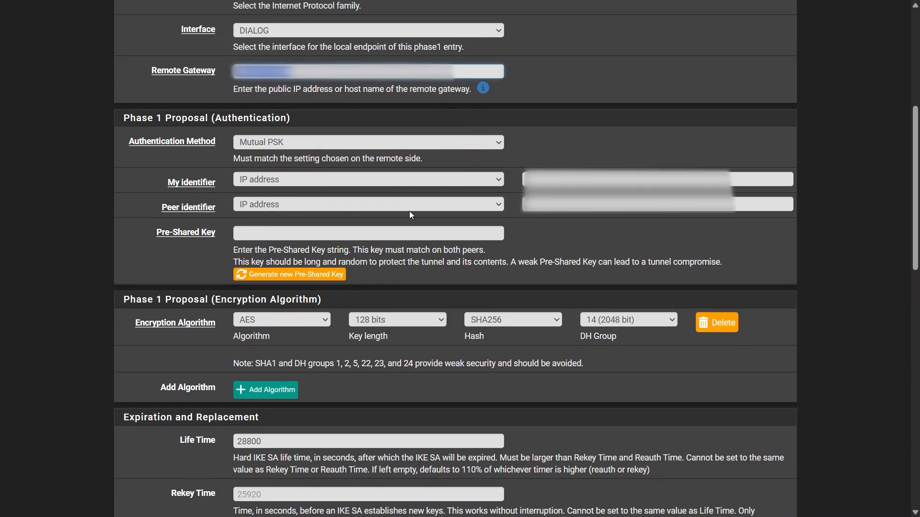
click(578, 204)
key(ctrl+v)
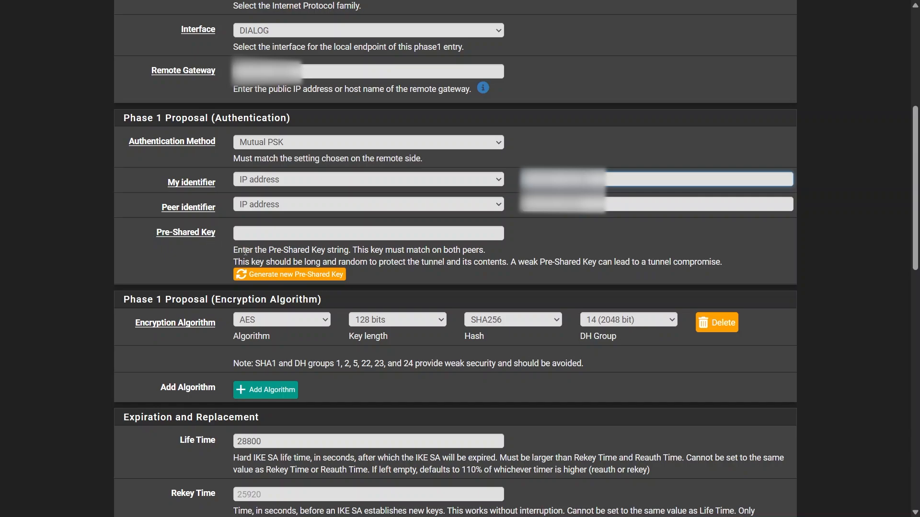
- Generate a new pre-shared key and set the phase 1 encryption algorithm to AES256-GCM
click(269, 277)
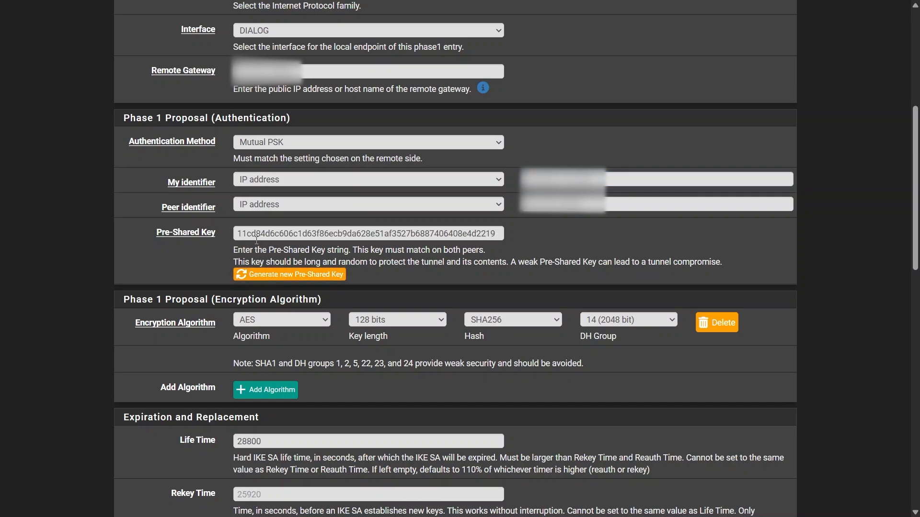
click(288, 325)
click(278, 379)
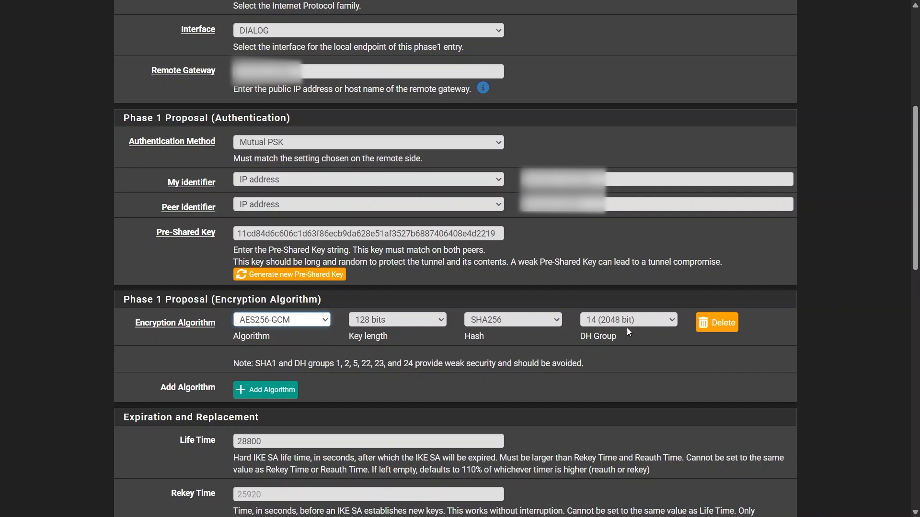
- Save the phase 1 entry with the remaining options at their defaults and apply the IPsec changes
scroll(422, 337, down, 1)
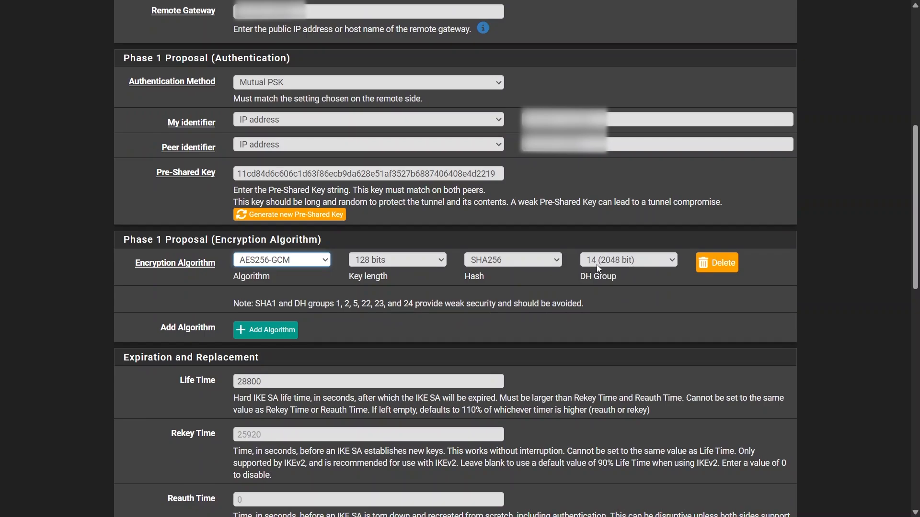
scroll(316, 312, down, 8)
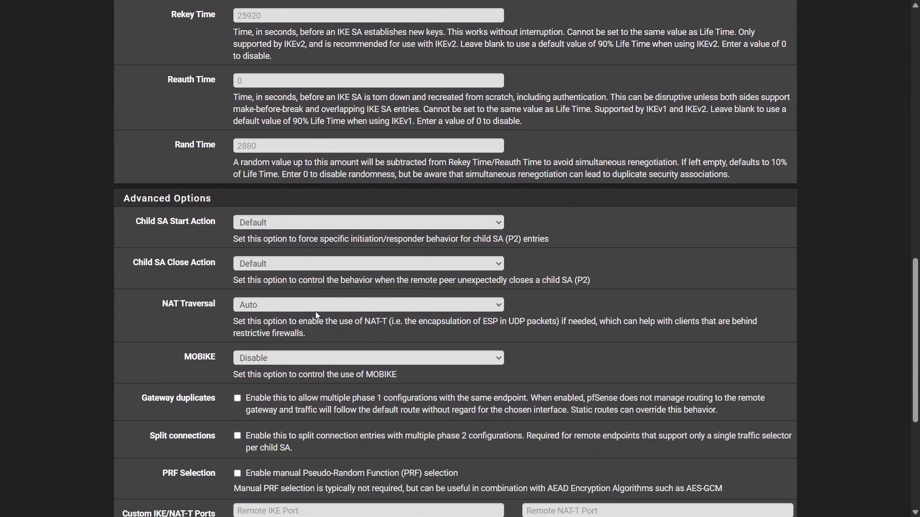
scroll(314, 311, down, 3)
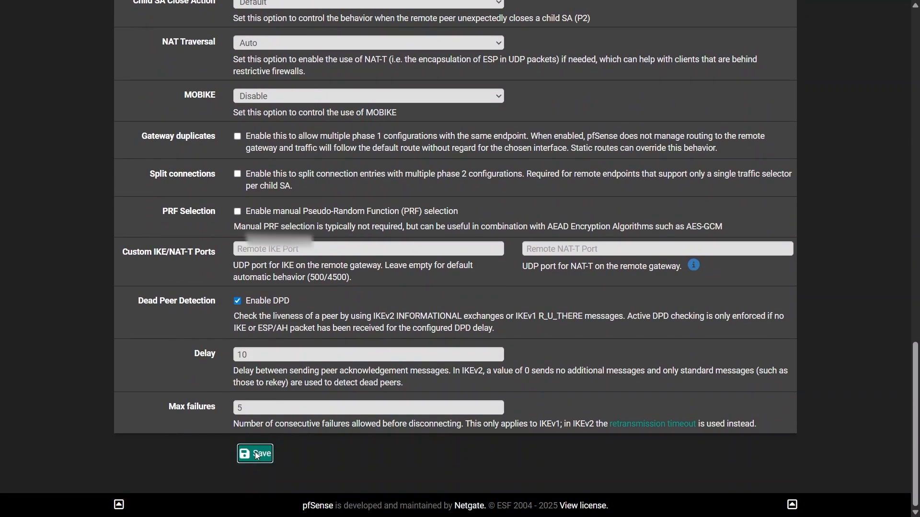
click(254, 454)
click(766, 146)
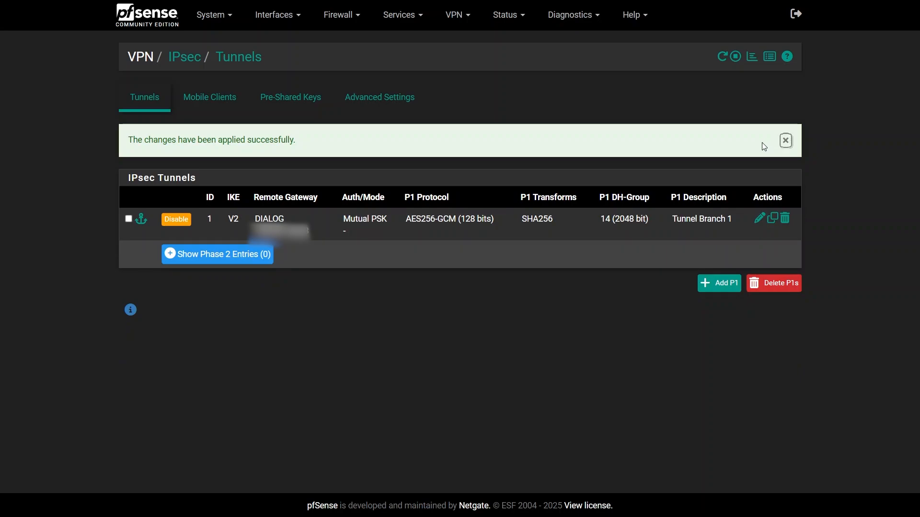
- Add a phase 2 entry to Tunnel Branch 1 with the description "ho network" and the mode Tunnel IPv4
click(225, 260)
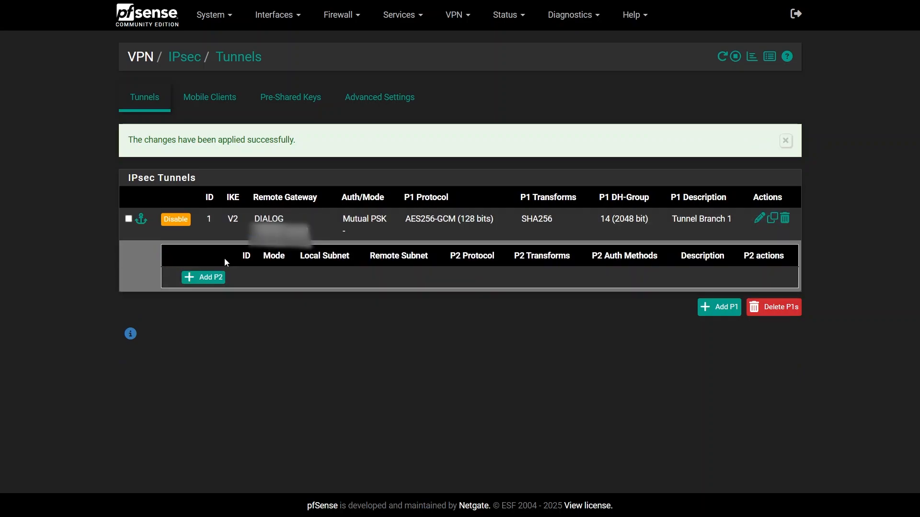
click(208, 278)
text(hq )
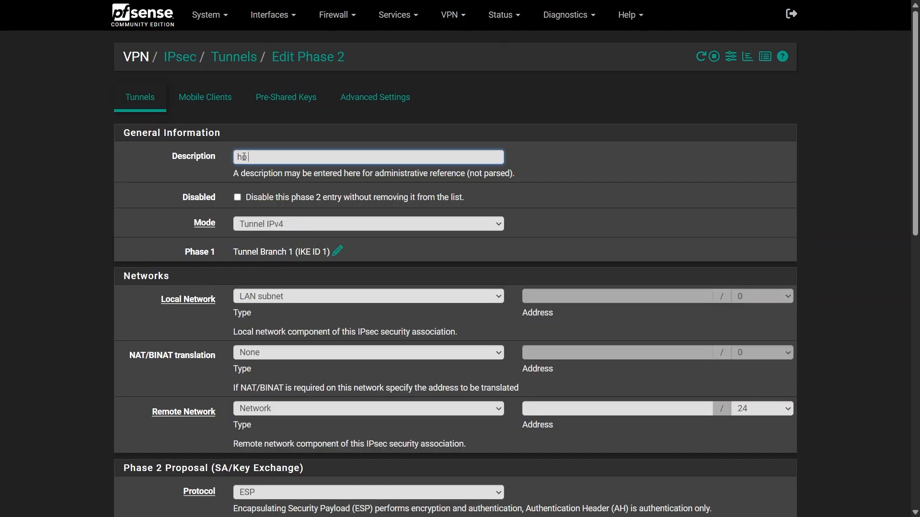
text(network)
click(269, 224)
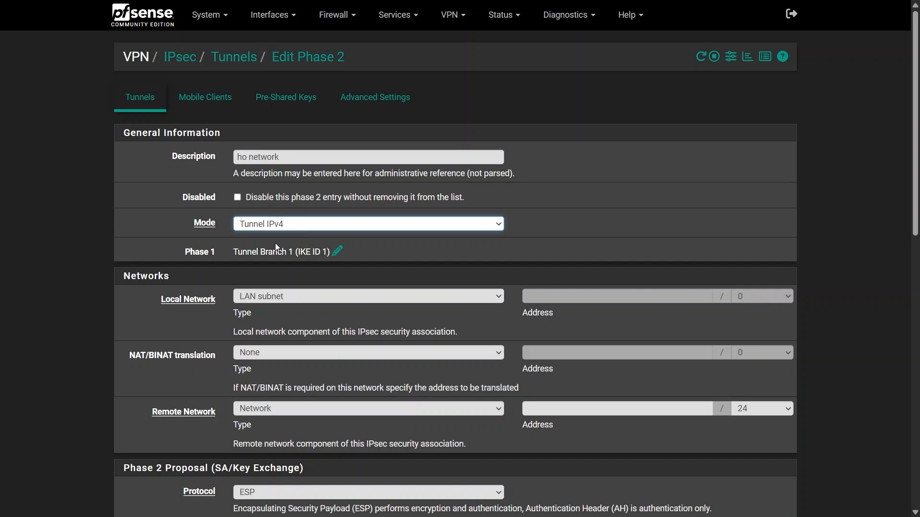
- Set the phase 2 remote network to 192.168.4.0/24
scroll(216, 239, down, 1)
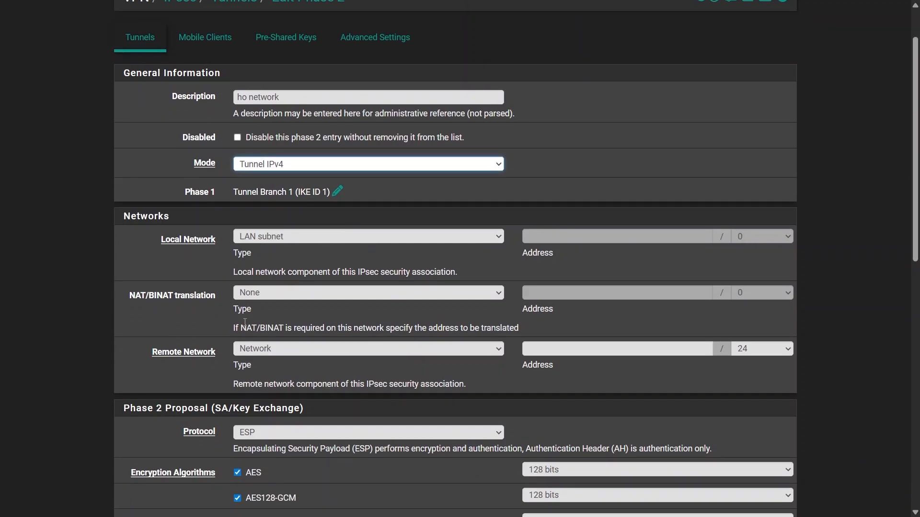
click(558, 349)
text(192.168)
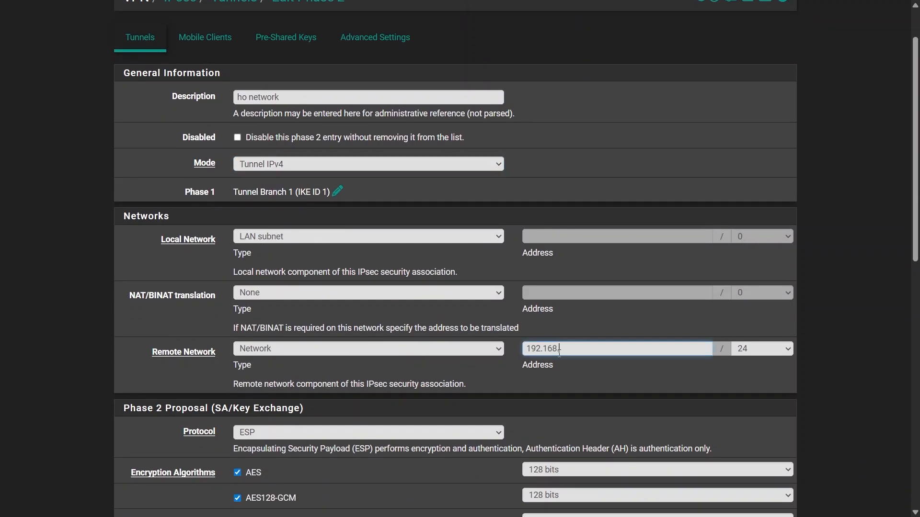
text(.4.0)
key(Tab)
- Disable AES and AES128-GCM in the phase 2 proposal and enable only AES256-GCM with key length Auto
scroll(192, 400, down, 5)
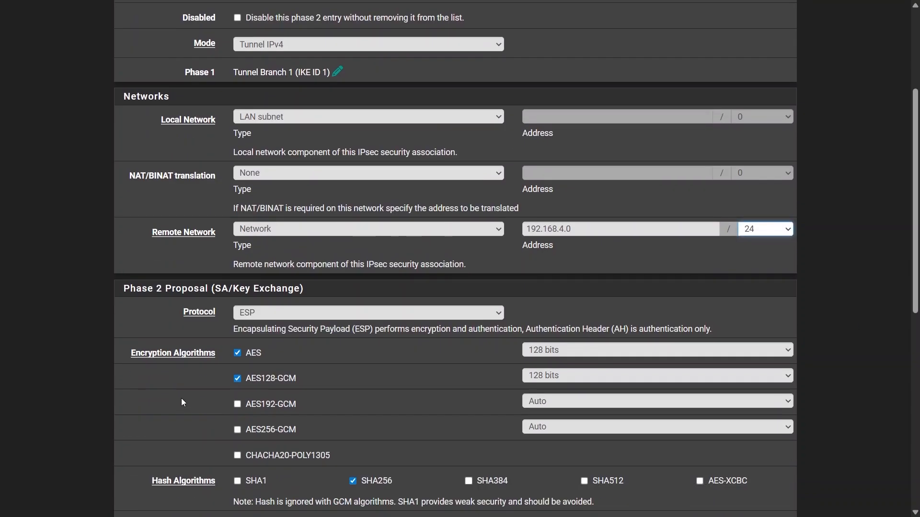
scroll(182, 397, down, 1)
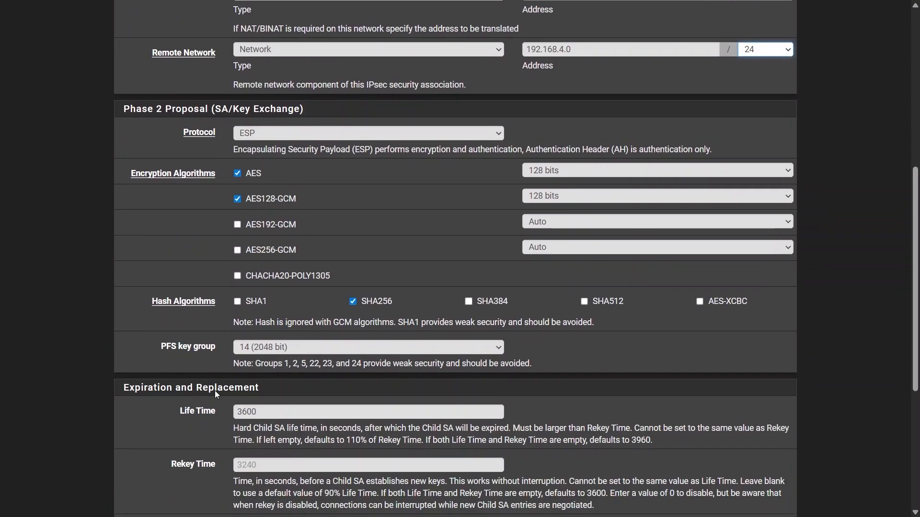
click(237, 173)
click(237, 198)
click(237, 250)
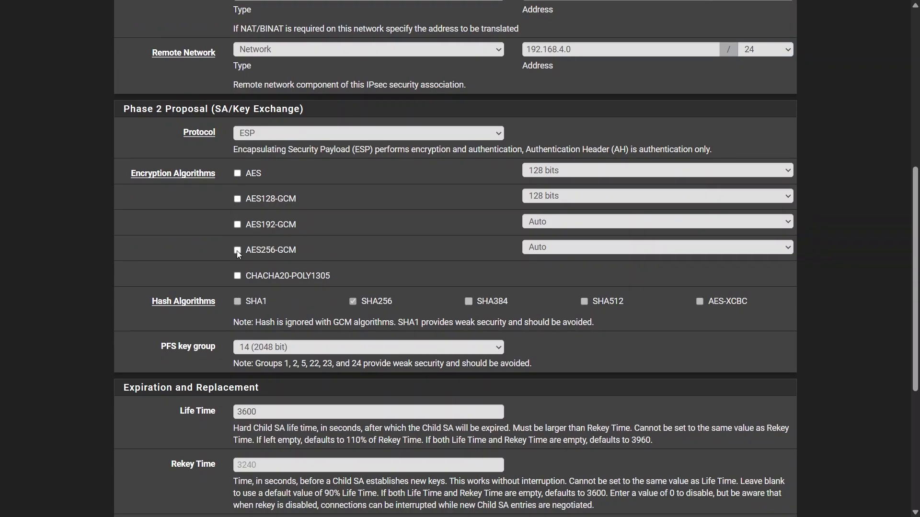
click(592, 253)
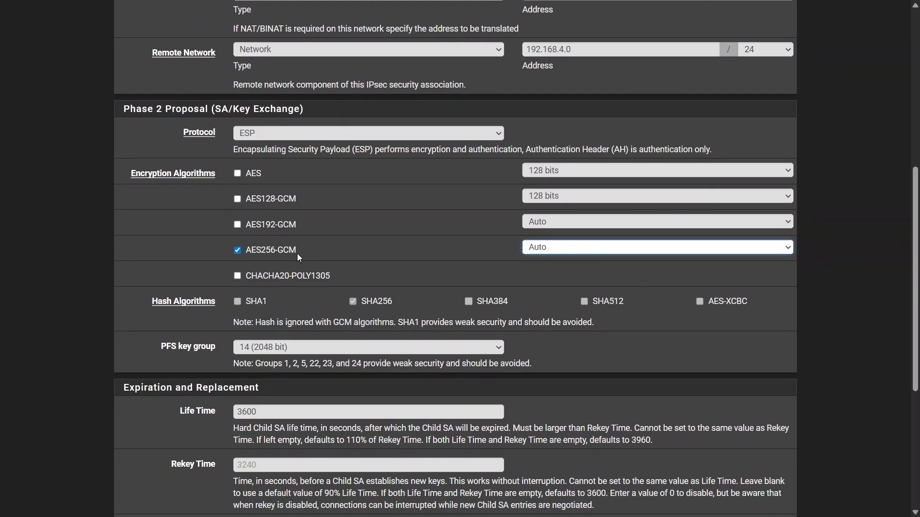
- Save the phase 2 entry and apply the IPsec tunnel changes
scroll(136, 276, down, 5)
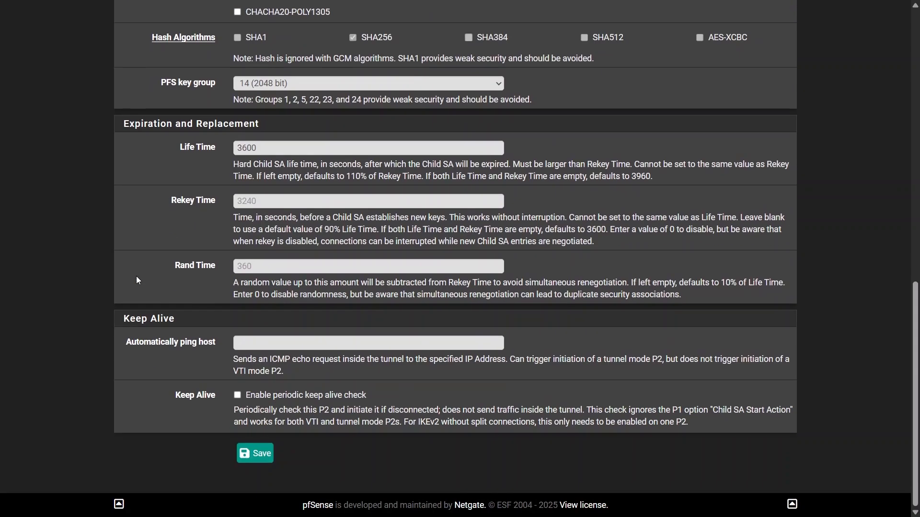
click(256, 458)
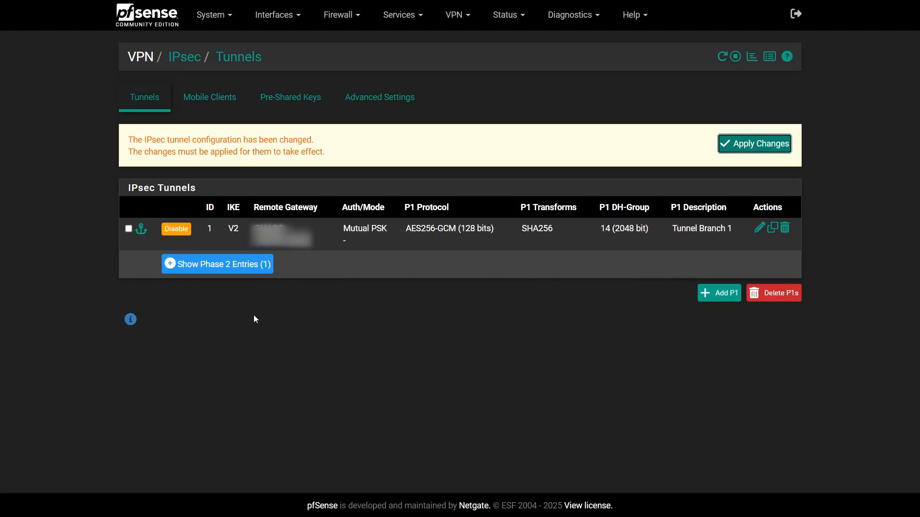
click(763, 151)
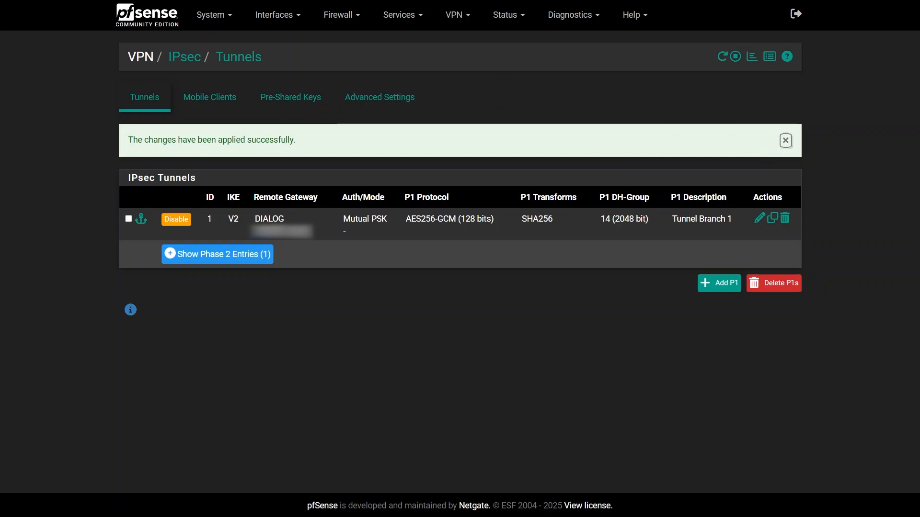
- Add a new pass rule to the IPsec interface's firewall rules and set its protocol to Any
click(347, 17)
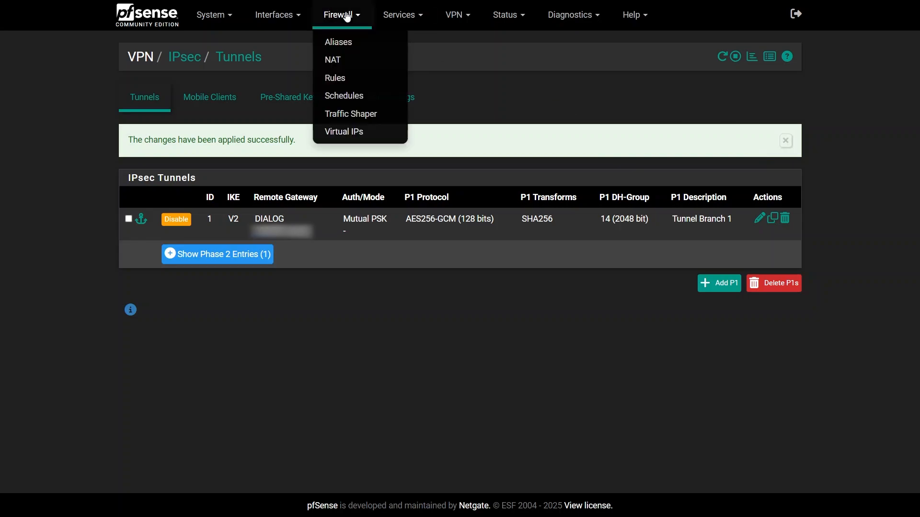
click(344, 79)
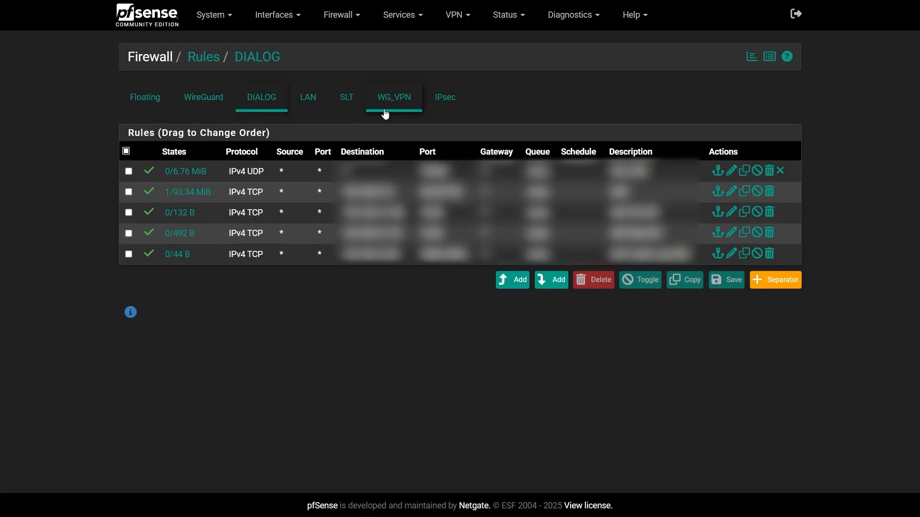
click(450, 106)
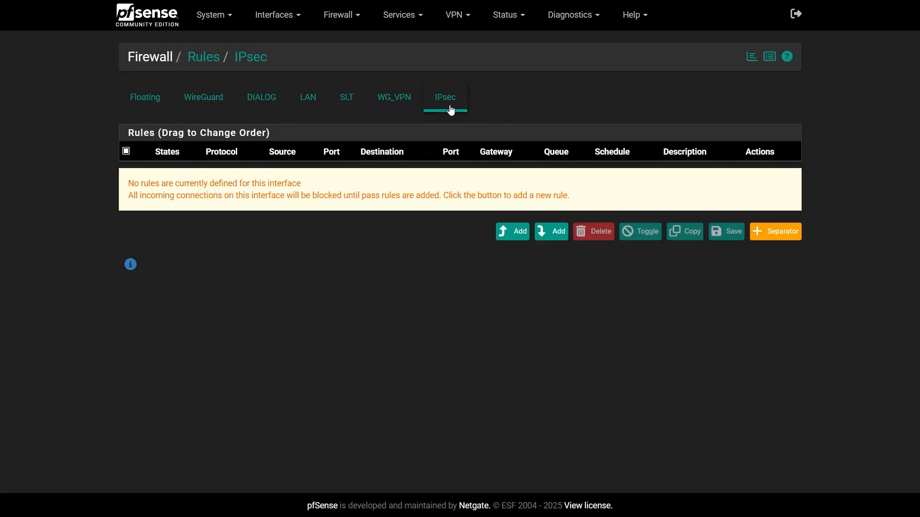
click(518, 239)
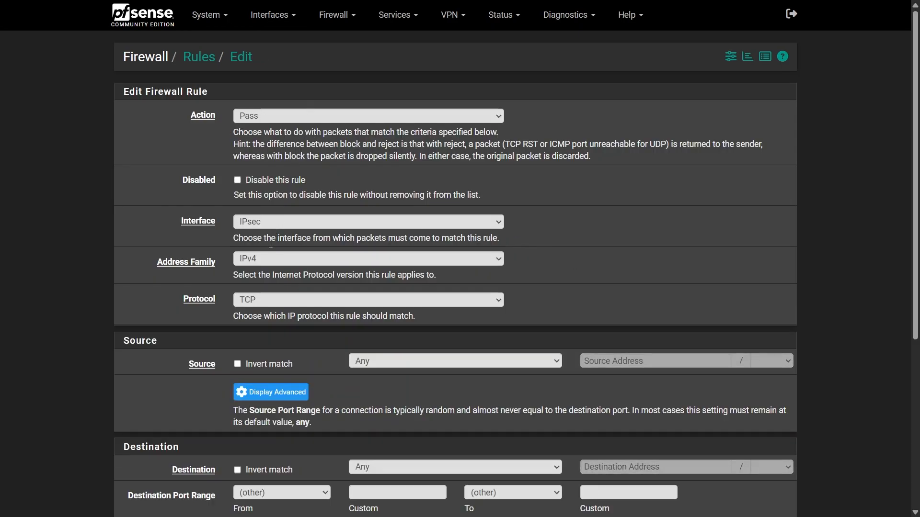
click(263, 301)
click(264, 314)
- Set the IPsec rule's source to LAN subnets and its destination to the network 192.168.4.0/24
scroll(326, 275, down, 2)
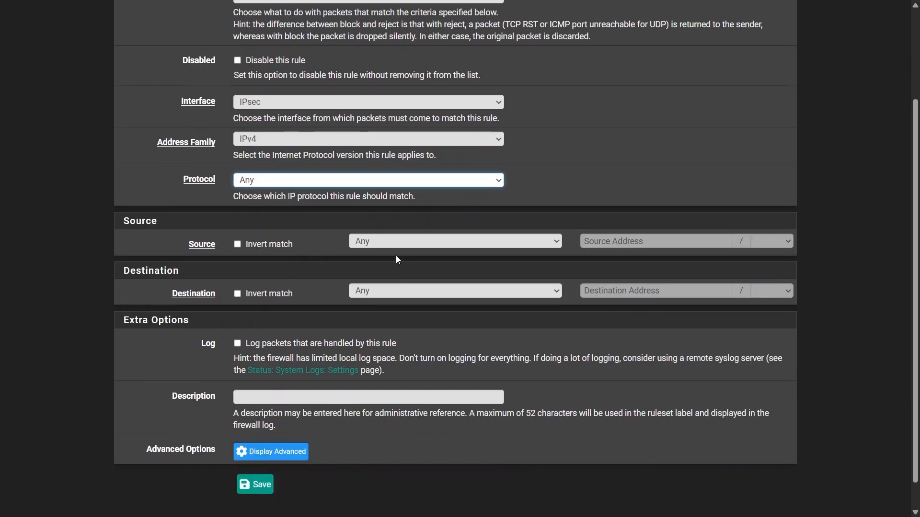
click(398, 242)
click(407, 369)
click(389, 292)
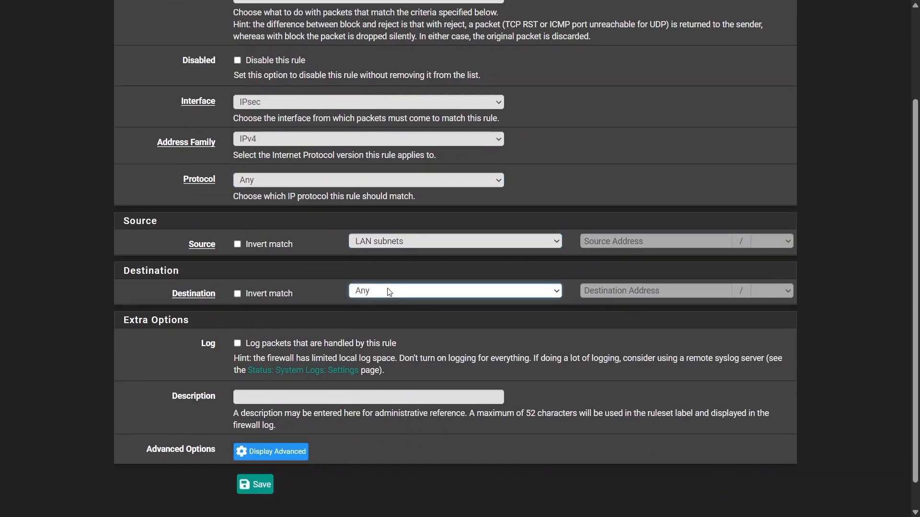
click(378, 103)
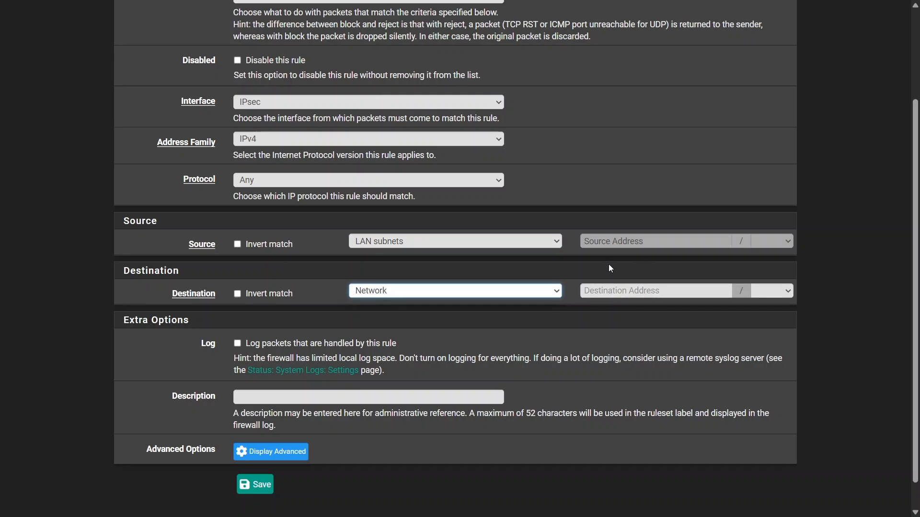
click(599, 292)
text(192.168.4.0)
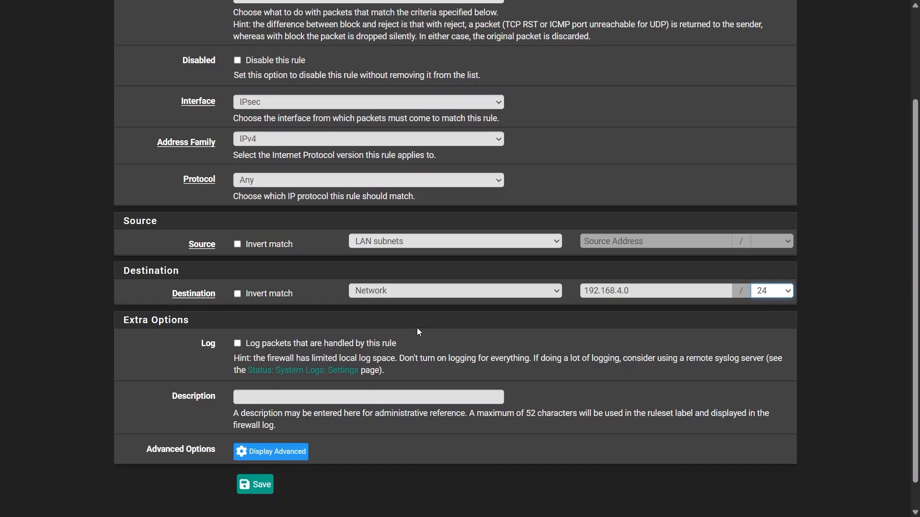
- Describe the rule as "Allow traffic to Branch 2", then save it and apply the firewall changes
scroll(416, 328, down, 1)
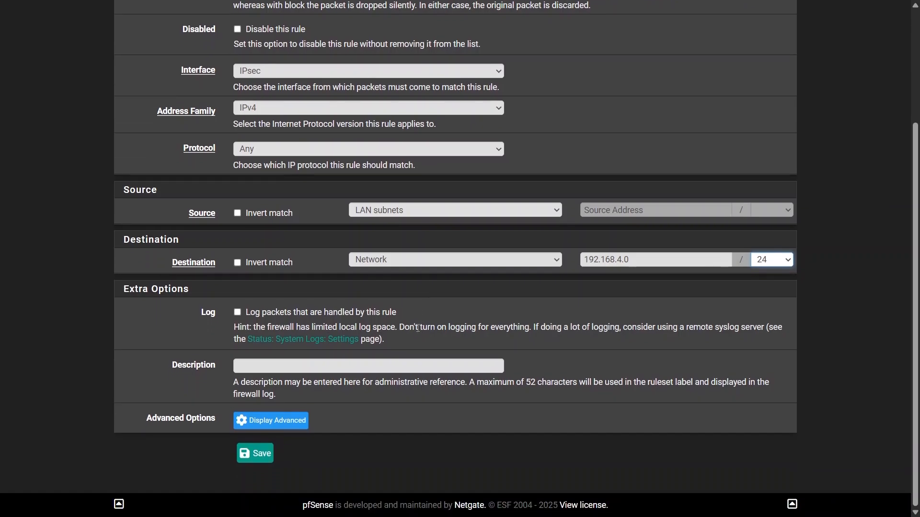
click(235, 365)
text(Allow traffic to Branch 2)
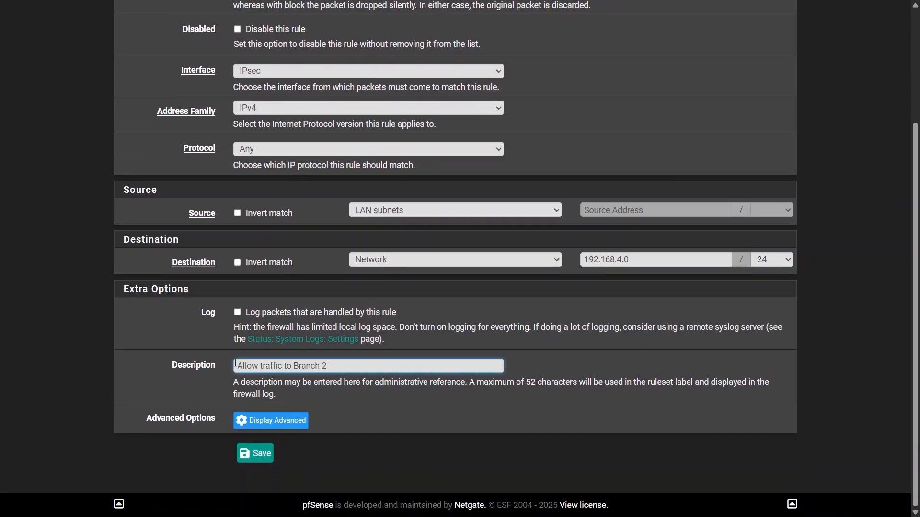
click(251, 454)
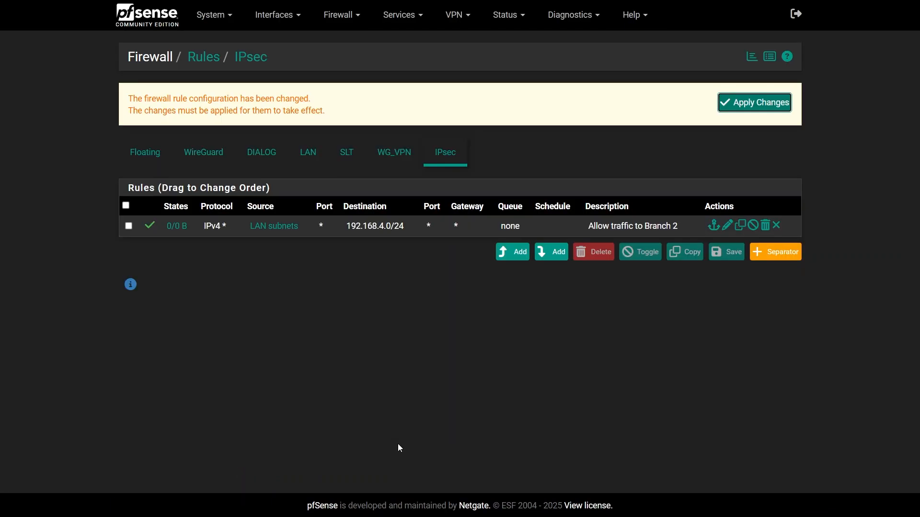
click(746, 106)
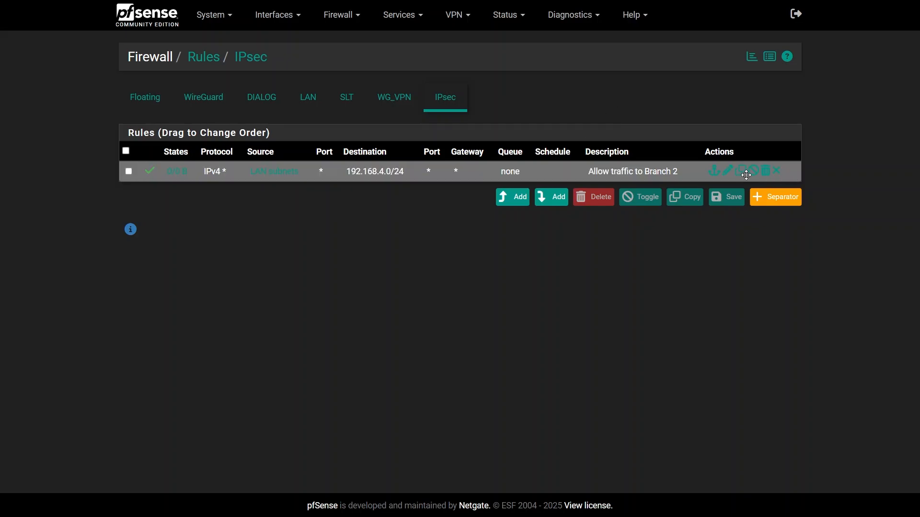
- Copy the "Allow traffic to Branch 2" rule and set the copy's source to the network 192.168.4.0/24
click(740, 173)
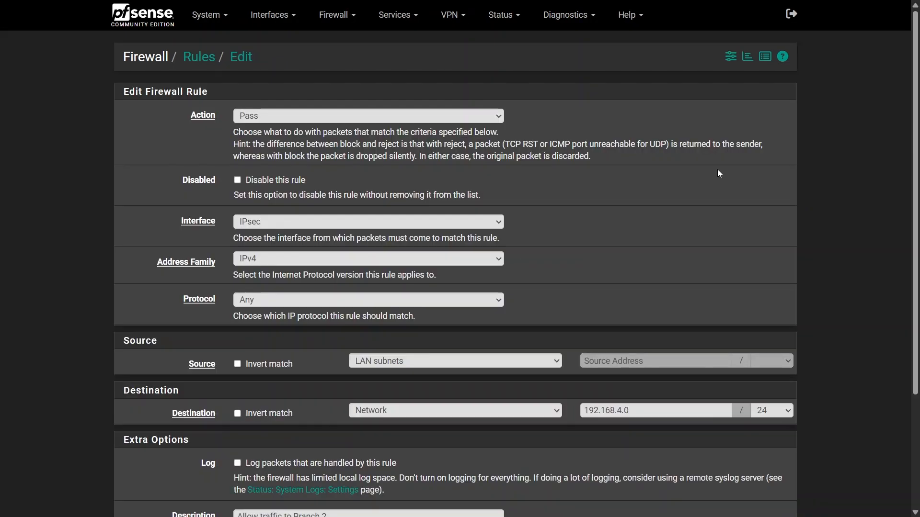
scroll(267, 254, down, 3)
click(395, 214)
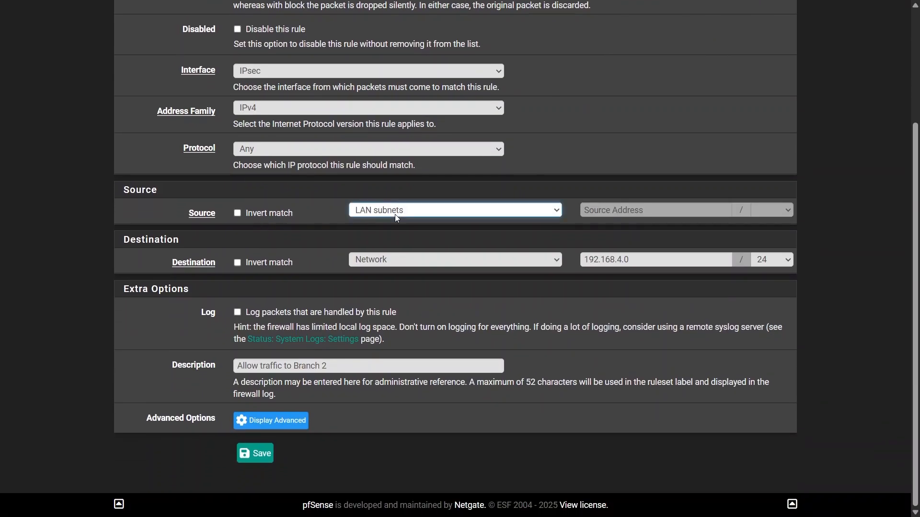
click(397, 261)
drag(636, 262, 581, 261)
key(ctrl+c)
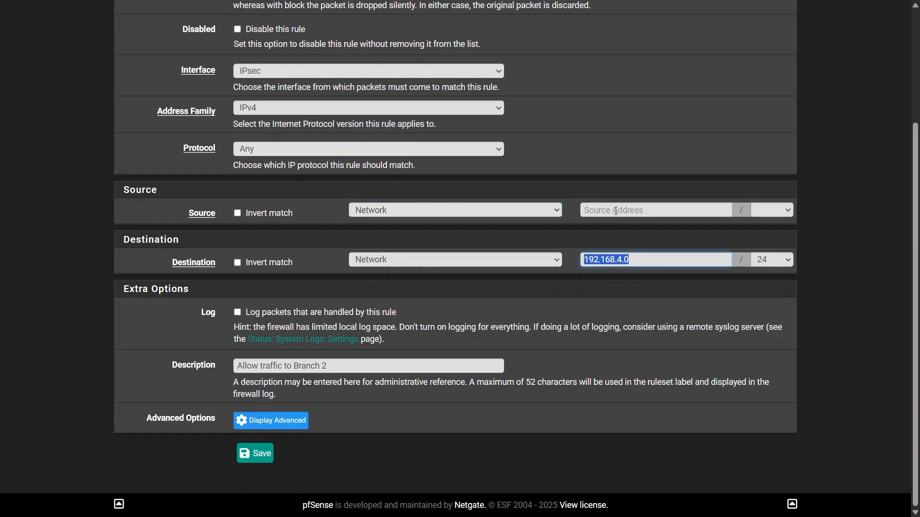
click(623, 211)
key(ctrl+v)
key(Tab)
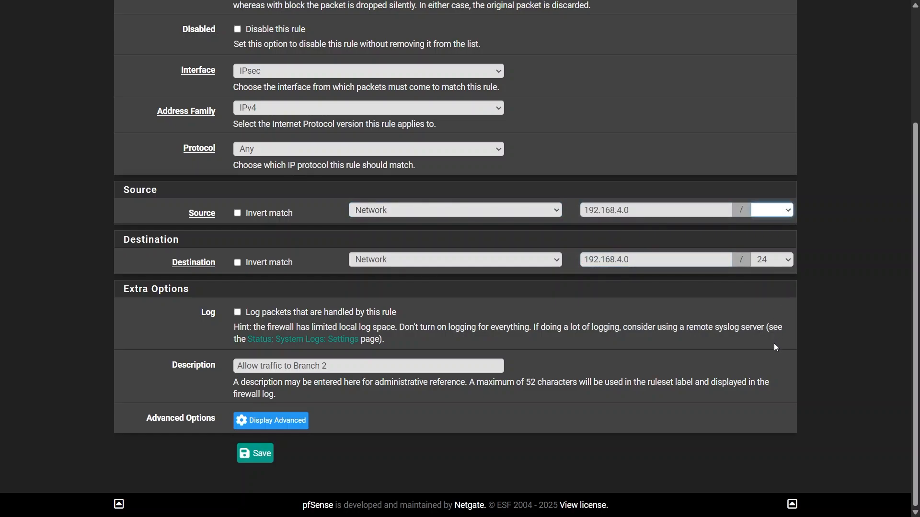
text(24)
key(Tab)
key(Tab)
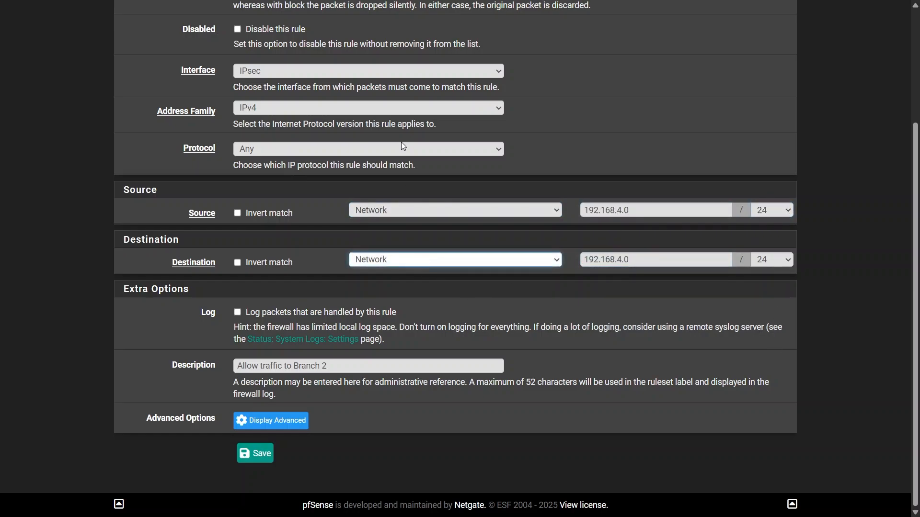
- Set the copied rule's destination to LAN subnets and change its description to "Allow traffic from Branch 2"
click(398, 210)
double_click(288, 366)
text(from)
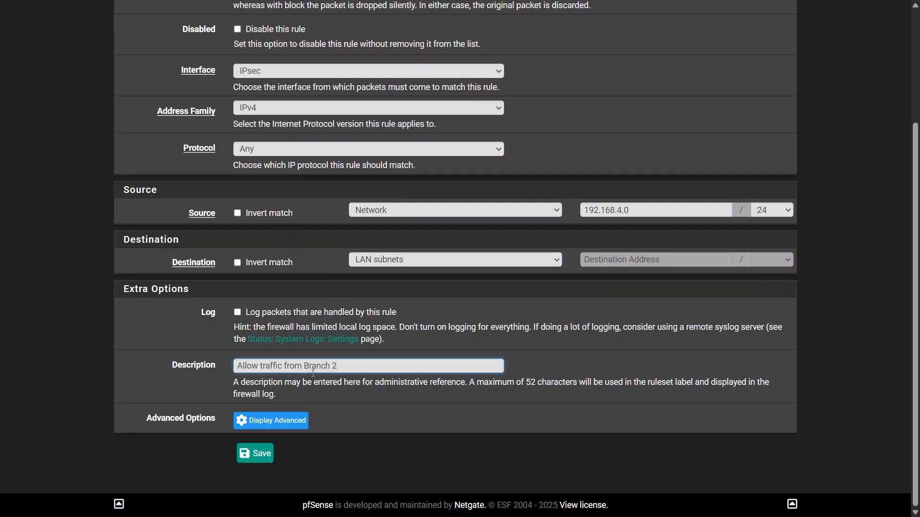
- Save the copied rule, apply the firewall rule changes and dismiss the notice
click(264, 463)
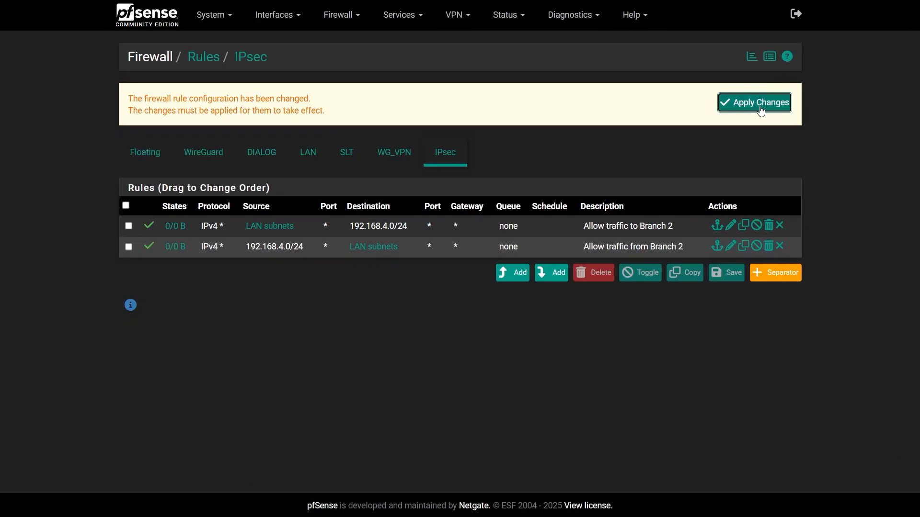
click(758, 107)
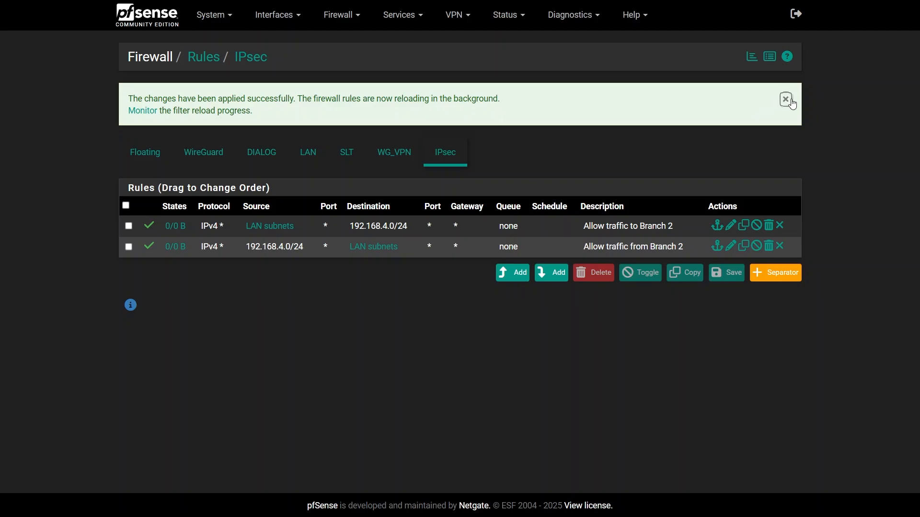
click(785, 99)
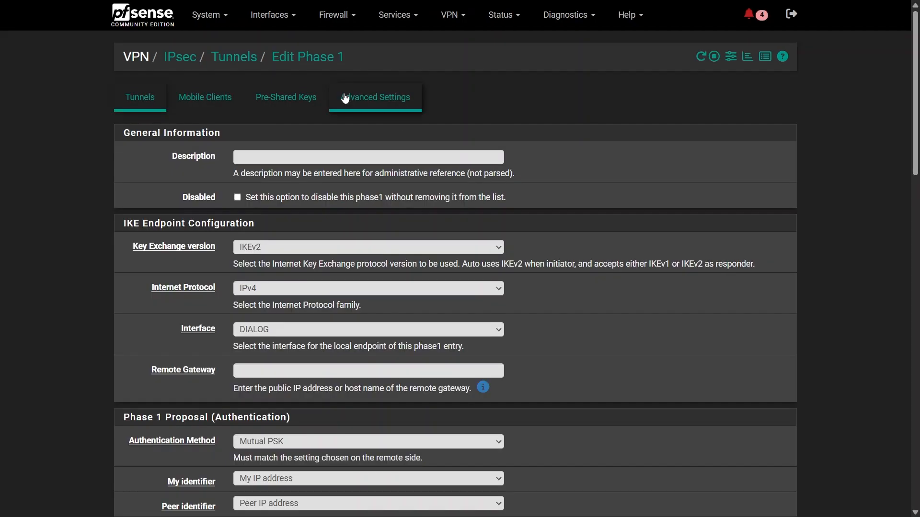
- On the Branch 2 firewall, describe the new phase 1 entry as "Tunnel to Branch 1" and enter the remote gateway's public IP address
click(243, 157)
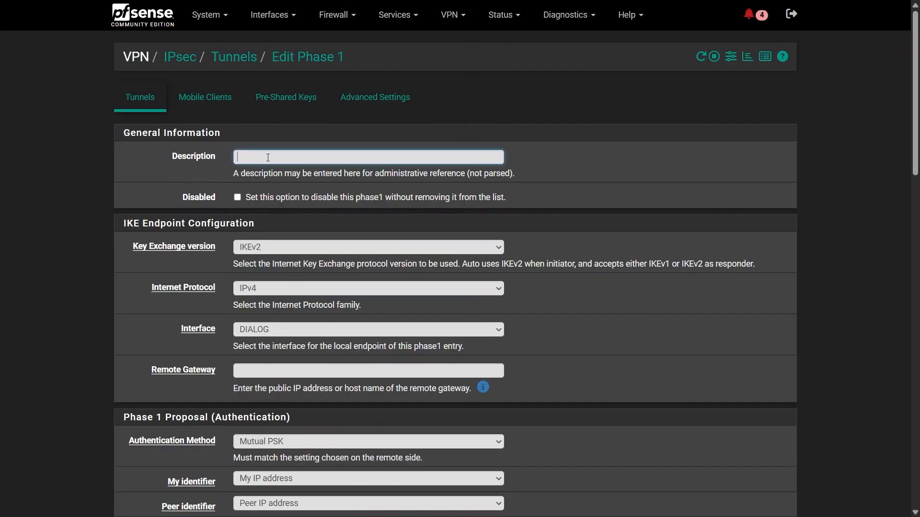
text(Tunnel to Branch 1)
scroll(266, 324, down, 1)
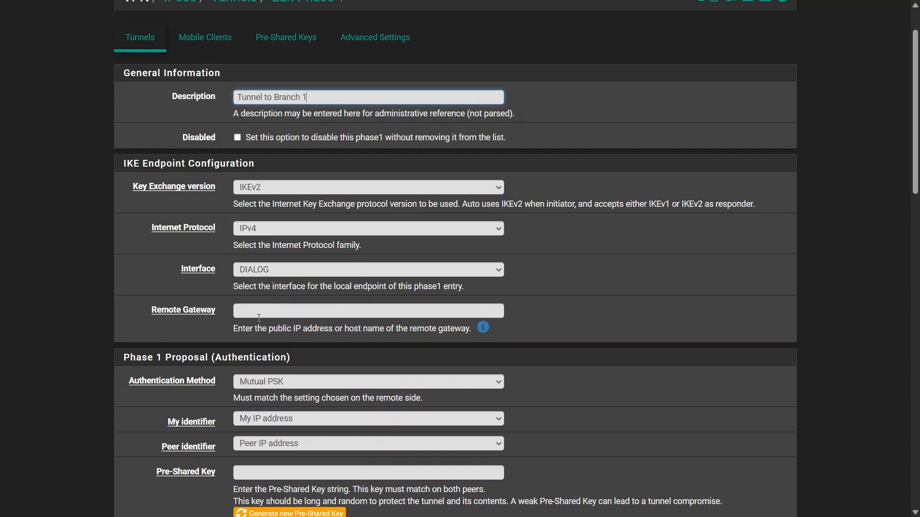
click(259, 318)
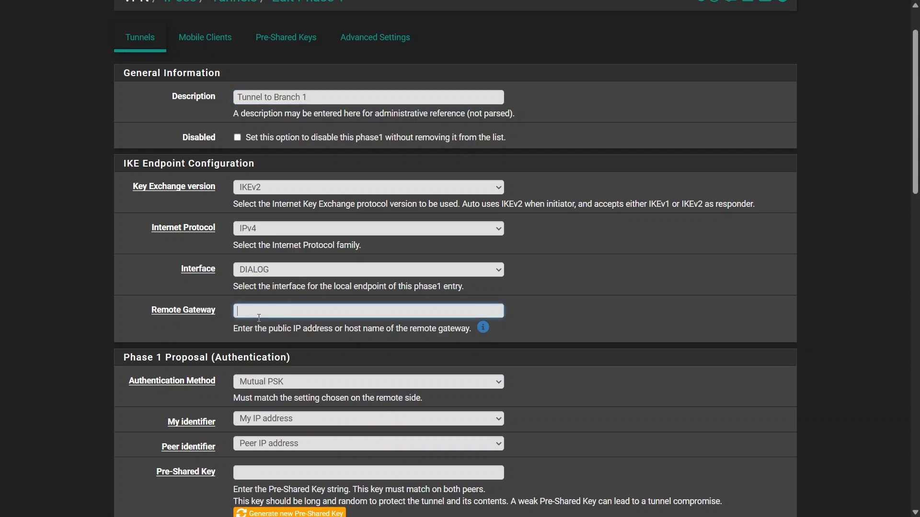
click(305, 334)
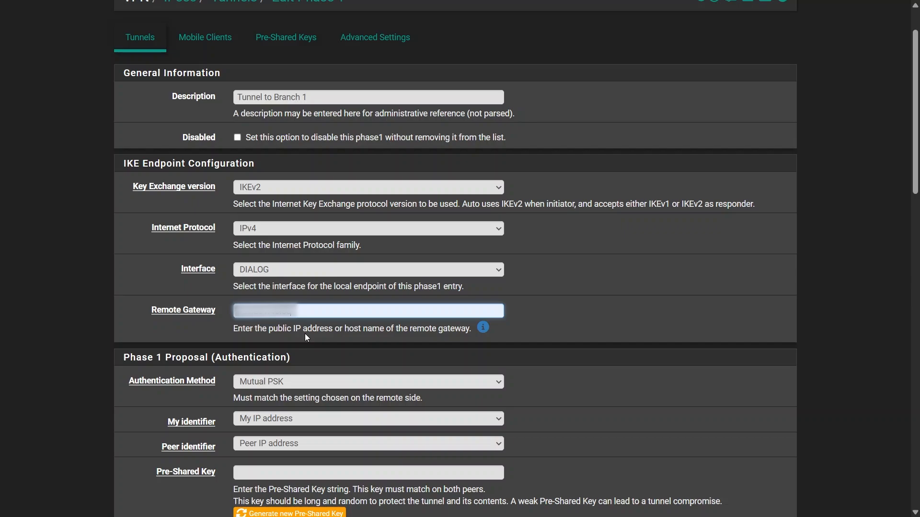
- Set My identifier and Peer identifier to IP address and enter the local and remote public IP addresses
scroll(269, 319, down, 1)
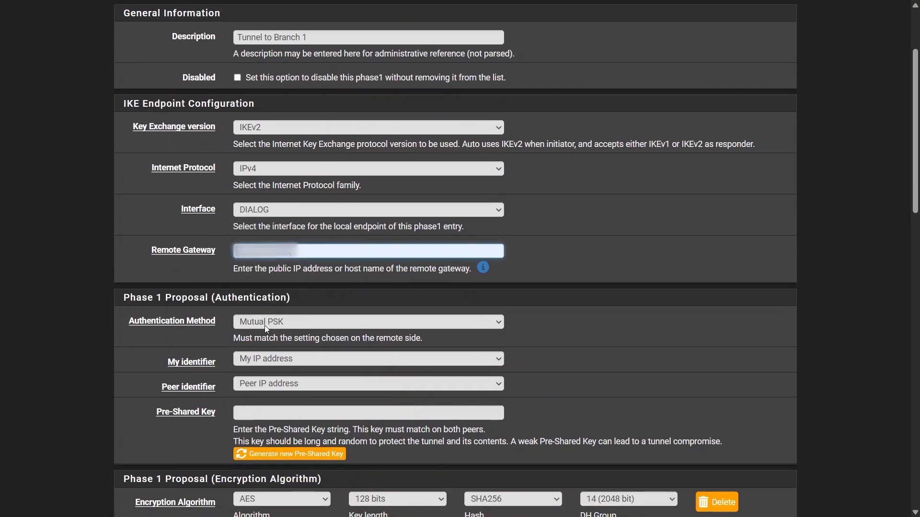
scroll(262, 325, down, 1)
click(265, 298)
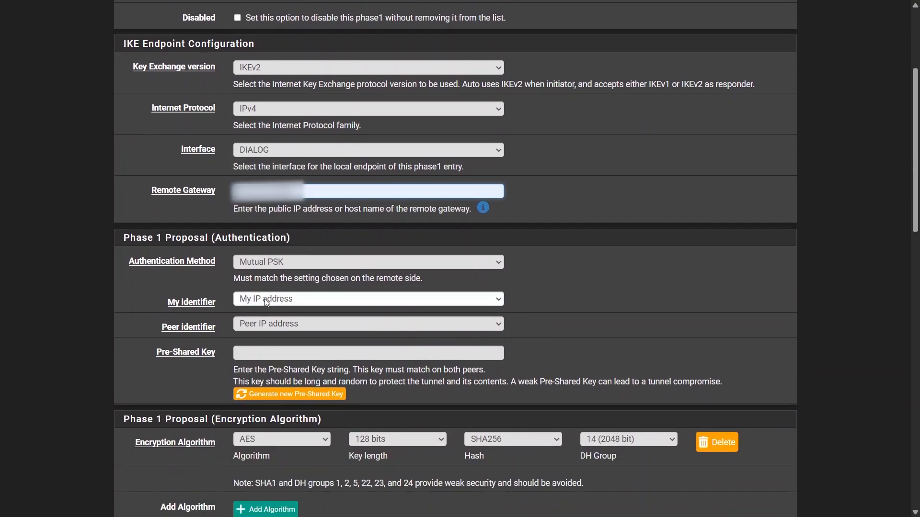
click(272, 335)
click(253, 327)
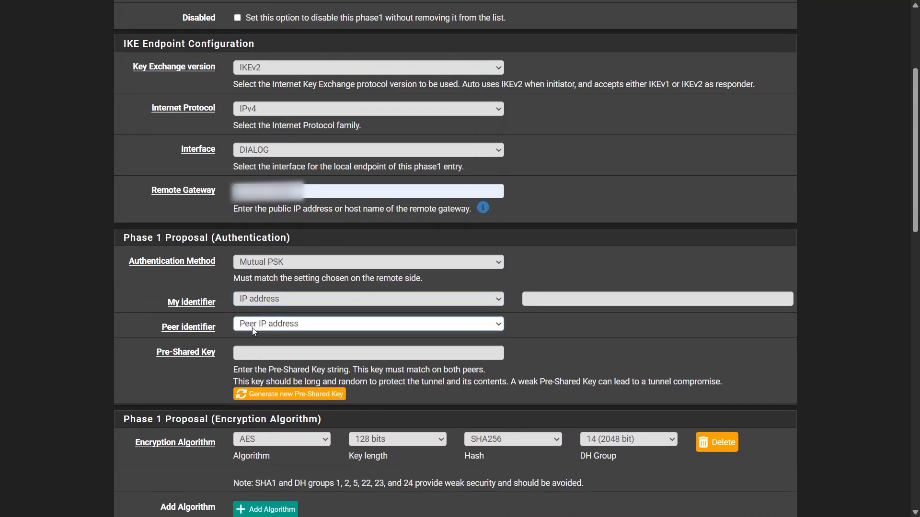
click(272, 362)
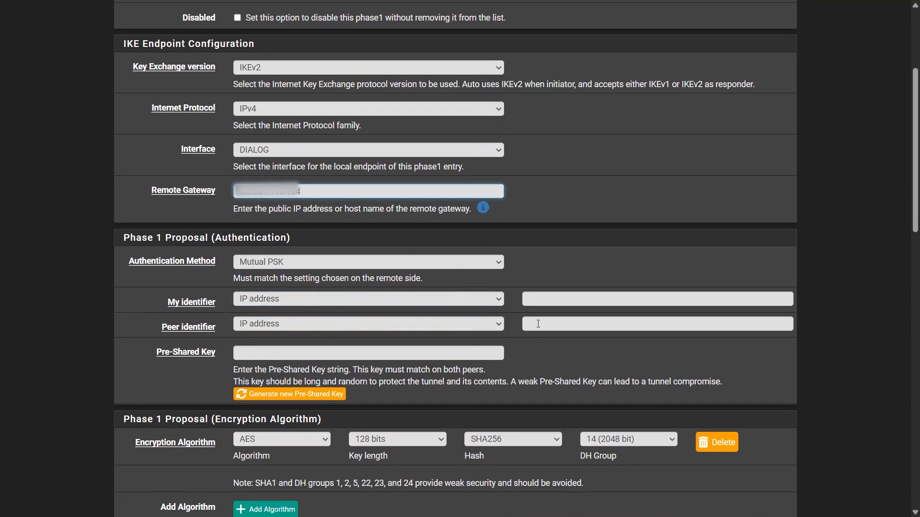
click(537, 324)
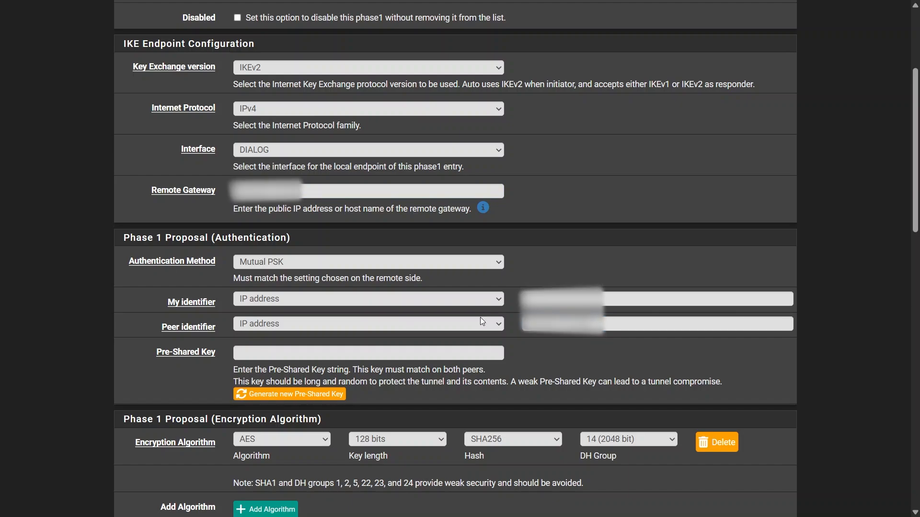
click(523, 302)
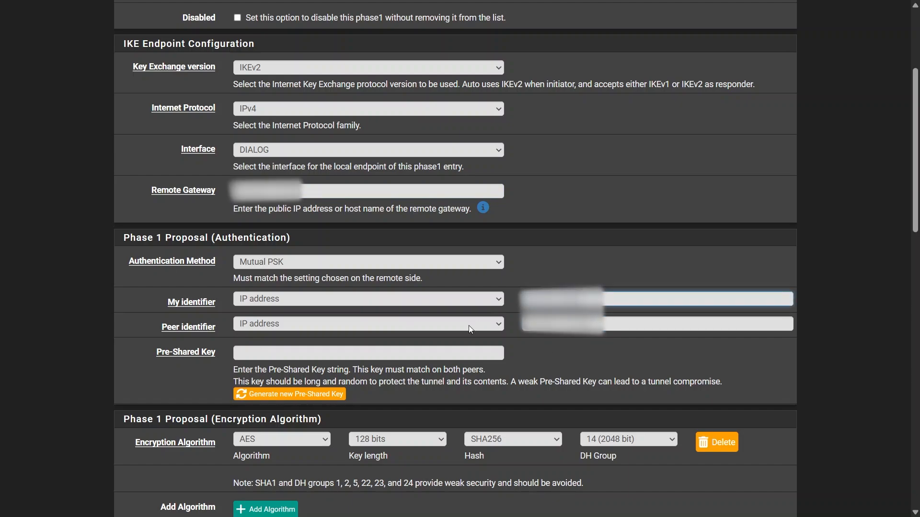
- Copy the pre-shared key from the Branch 1 firewall's phase 1 entry and paste it into this entry's Pre-Shared Key field
click(292, 354)
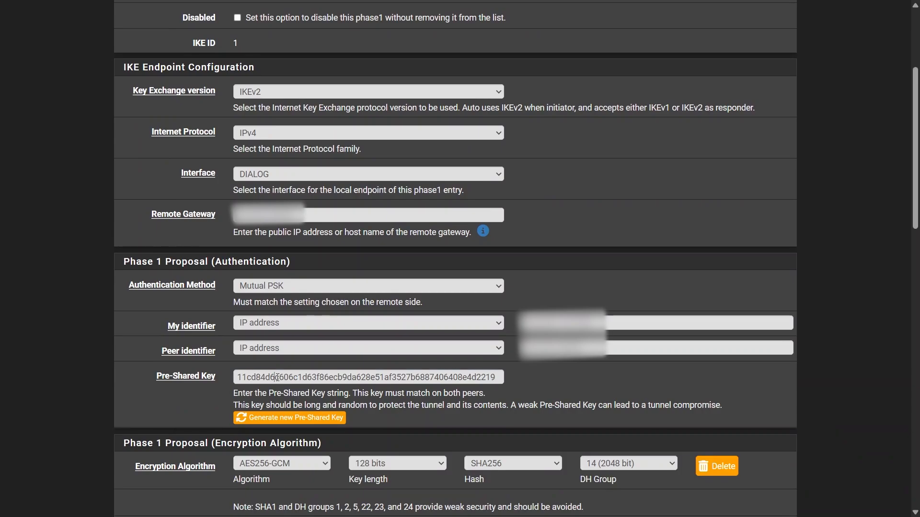
click(277, 377)
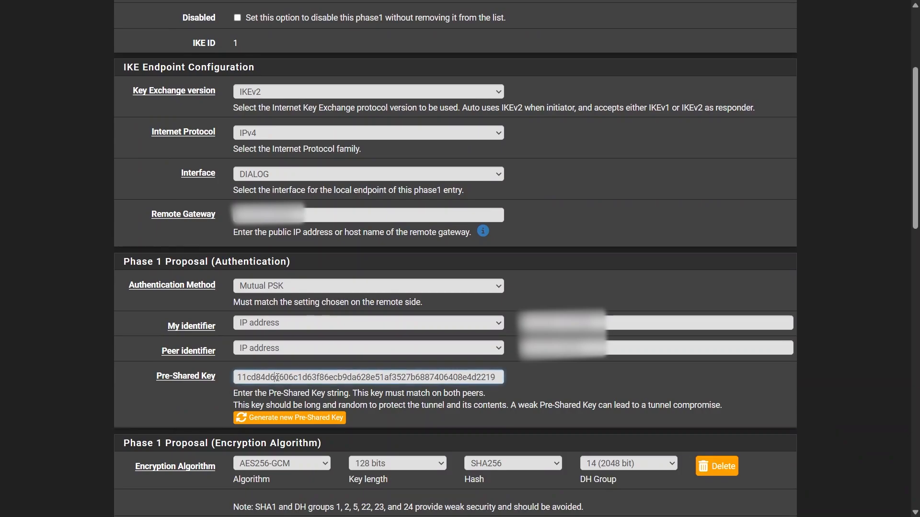
double_click(277, 378)
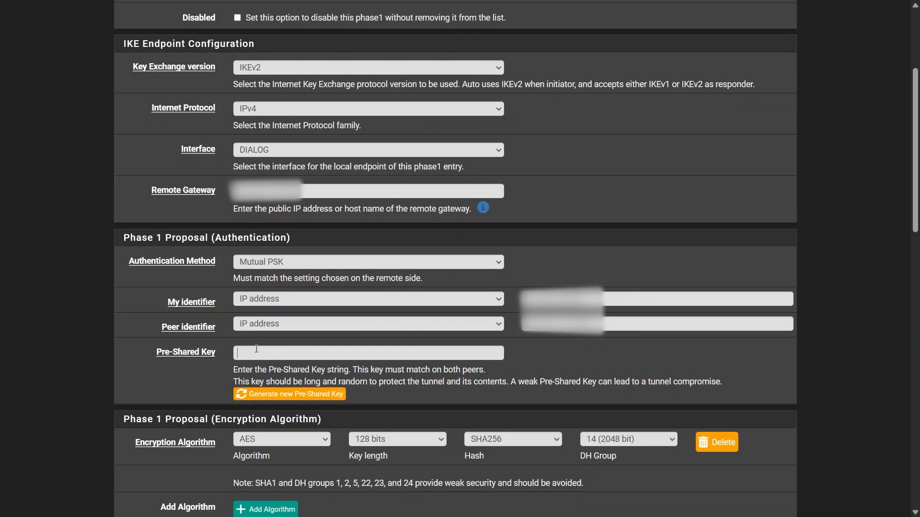
key(ctrl+v)
- Set the phase 1 encryption algorithm to AES256-GCM and save the phase 1 entry
scroll(259, 350, down, 3)
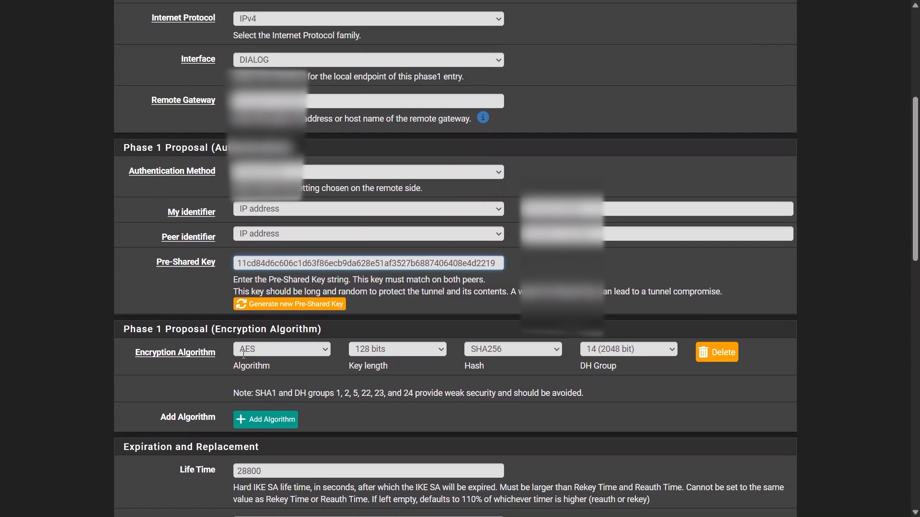
click(284, 324)
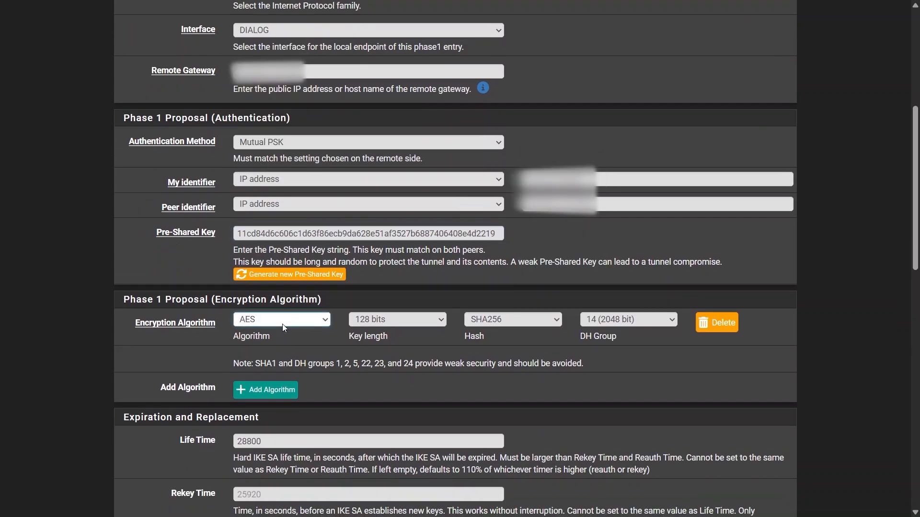
click(286, 383)
scroll(381, 346, down, 12)
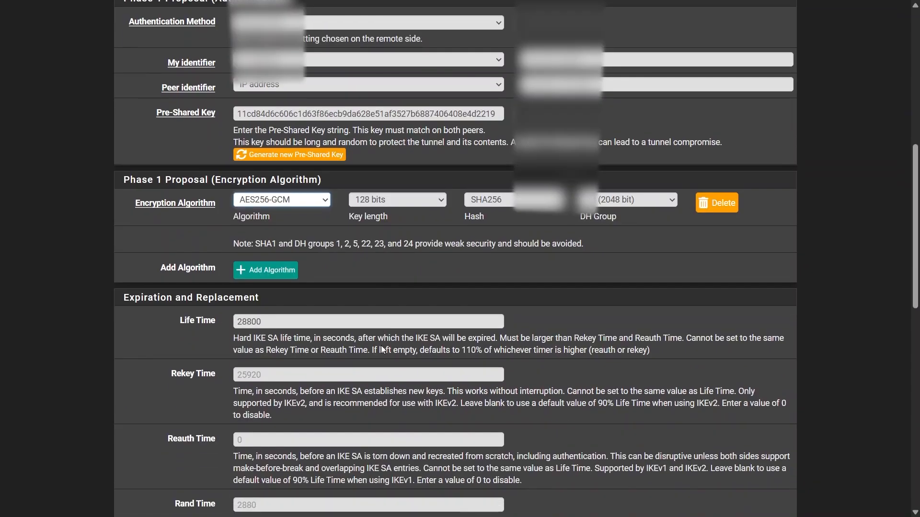
scroll(376, 350, down, 3)
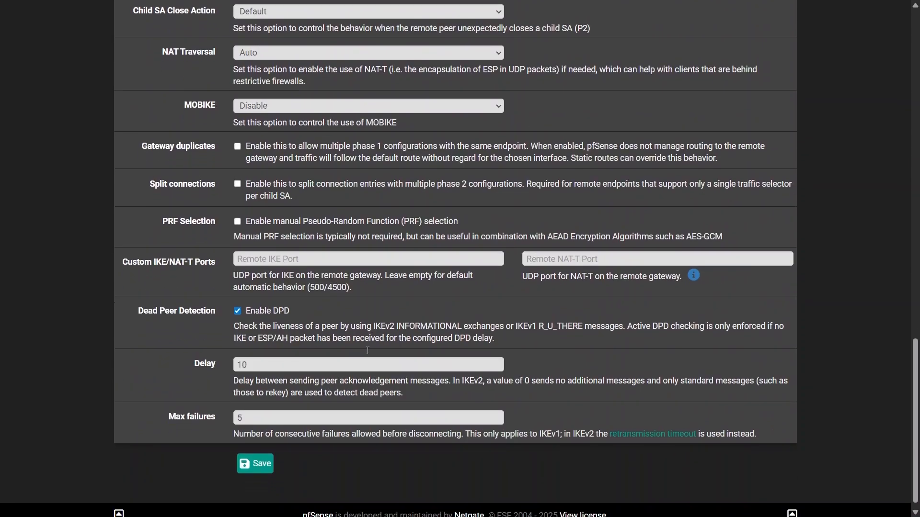
click(257, 455)
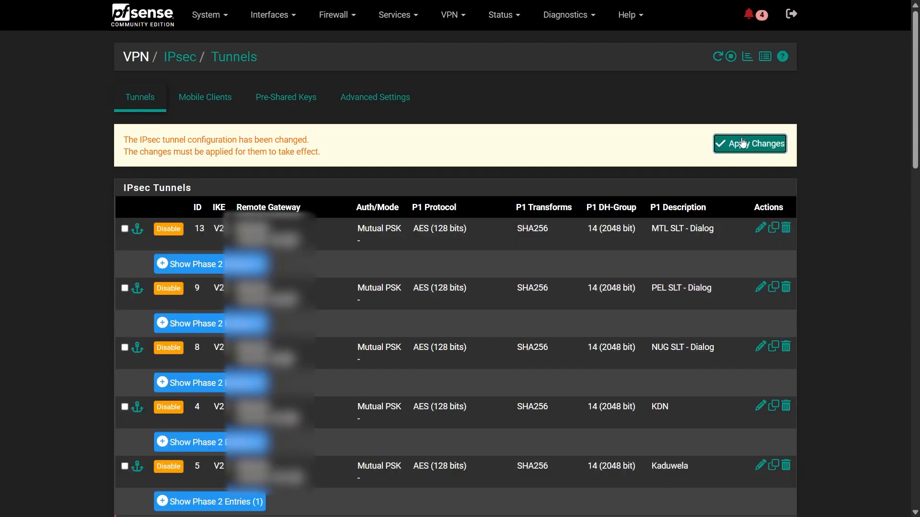
- Apply the phase 1 changes and add a phase 2 entry described as "Branch Network" to the Tunnel to Branch 1 entry
click(742, 143)
scroll(623, 288, down, 20)
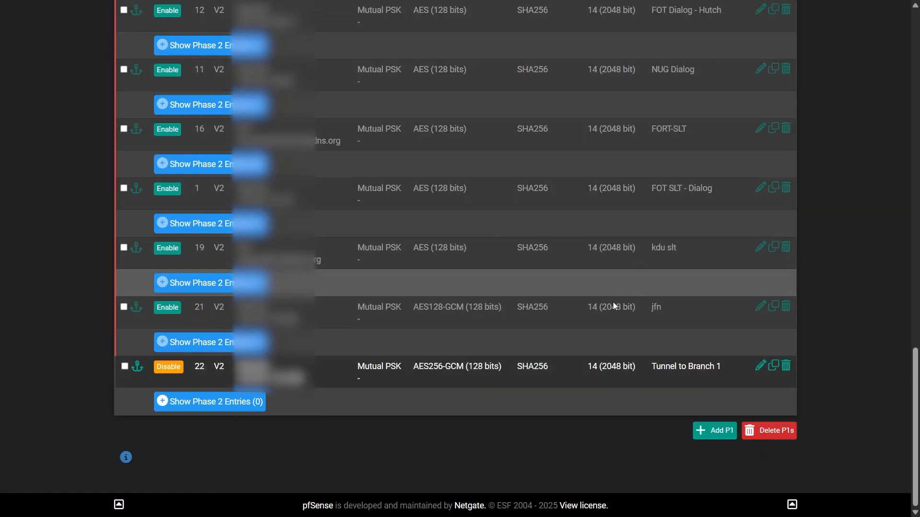
click(239, 402)
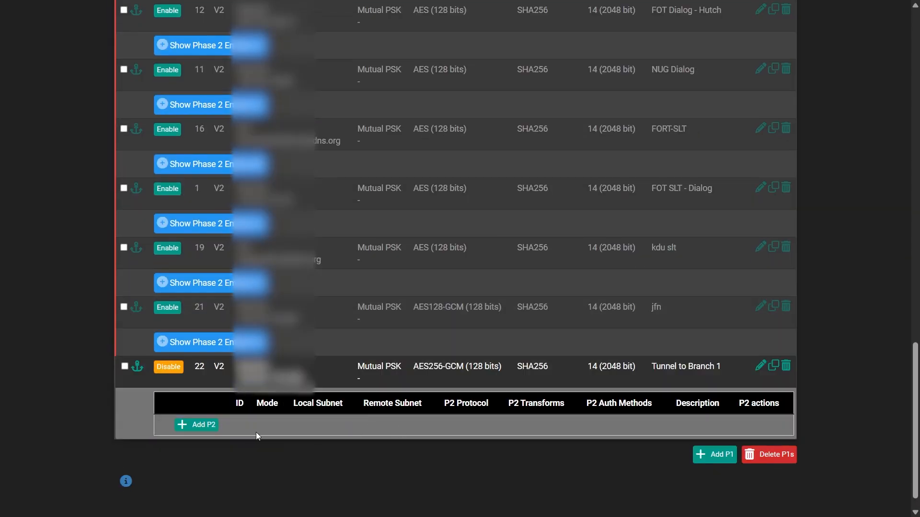
click(217, 430)
click(244, 159)
text(Br)
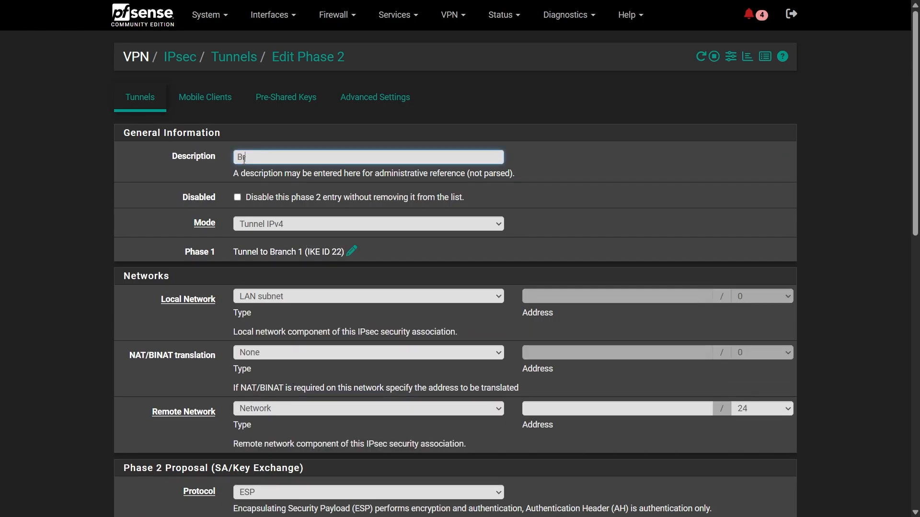
text(anch Network)
- Set the phase 2 entry's remote network address to 192.168.12.0
scroll(275, 373, down, 3)
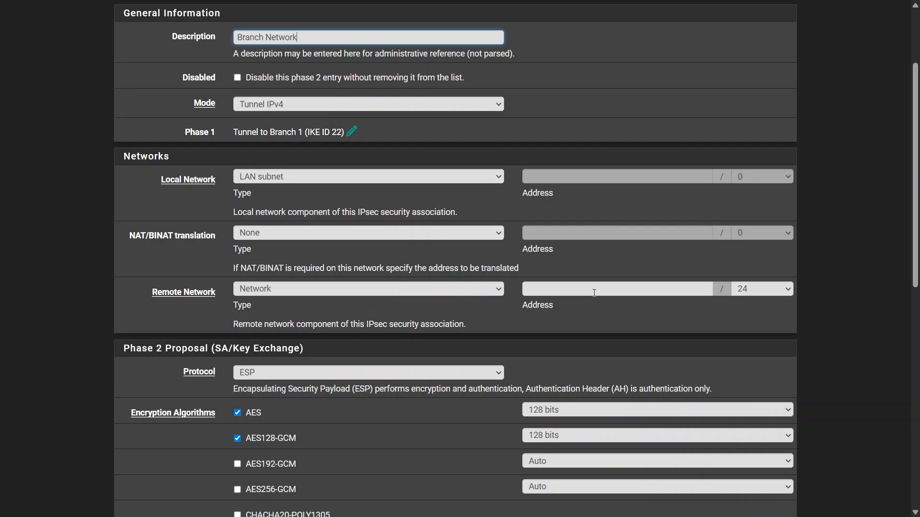
click(576, 289)
text(192.168)
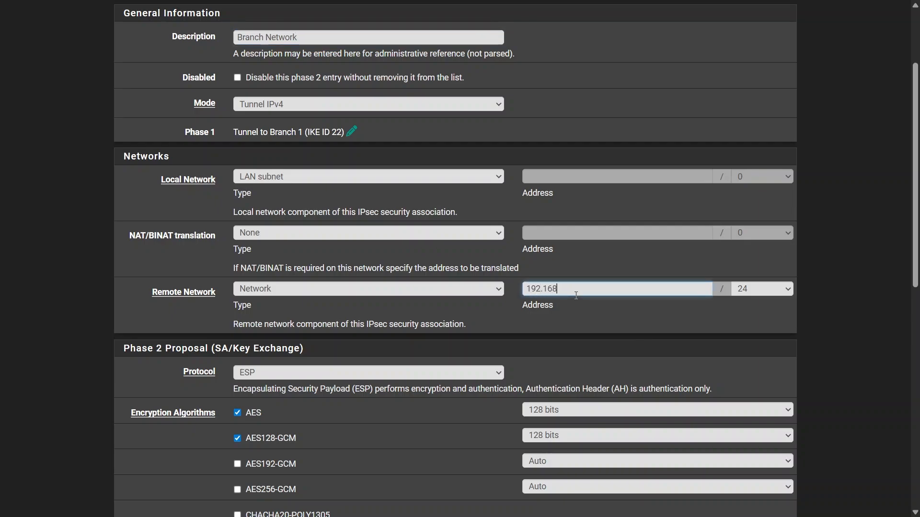
text(.12.0)
- Deselect AES and AES128-GCM in the phase 2 proposal and enable AES256-GCM as the only encryption algorithm
scroll(504, 369, down, 3)
scroll(424, 302, down, 3)
click(237, 173)
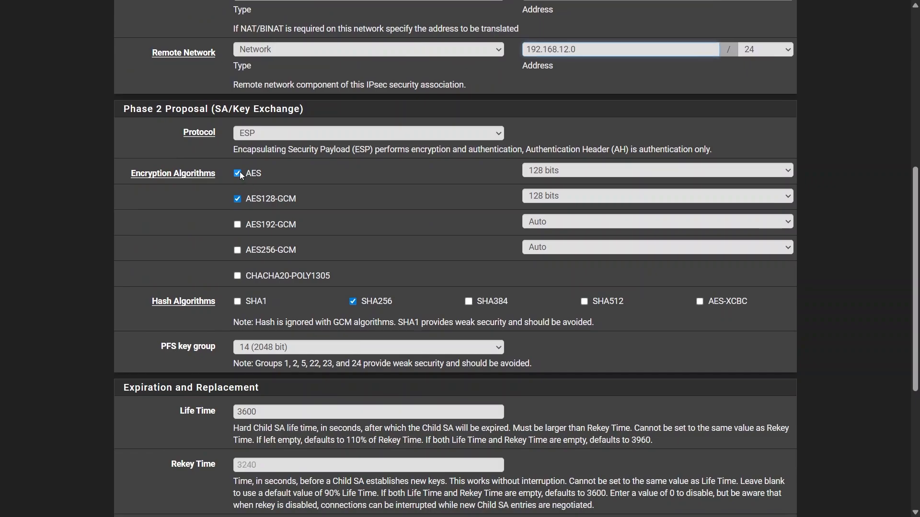
click(237, 199)
click(237, 250)
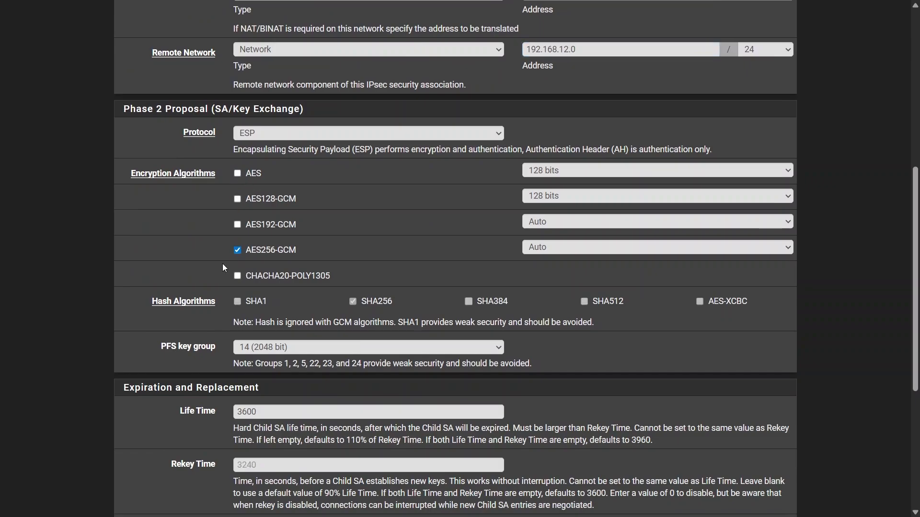
- Save the phase 2 entry and apply the IPsec tunnel changes
scroll(249, 323, down, 5)
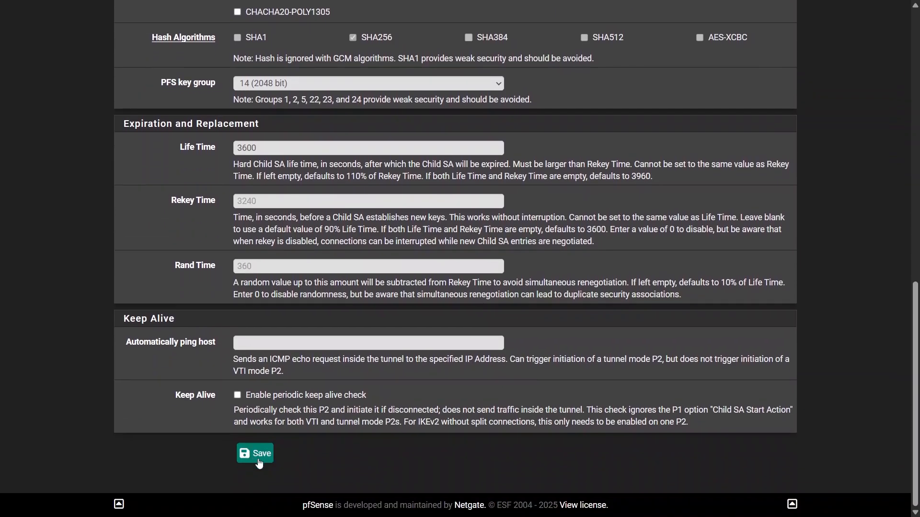
click(255, 445)
click(744, 151)
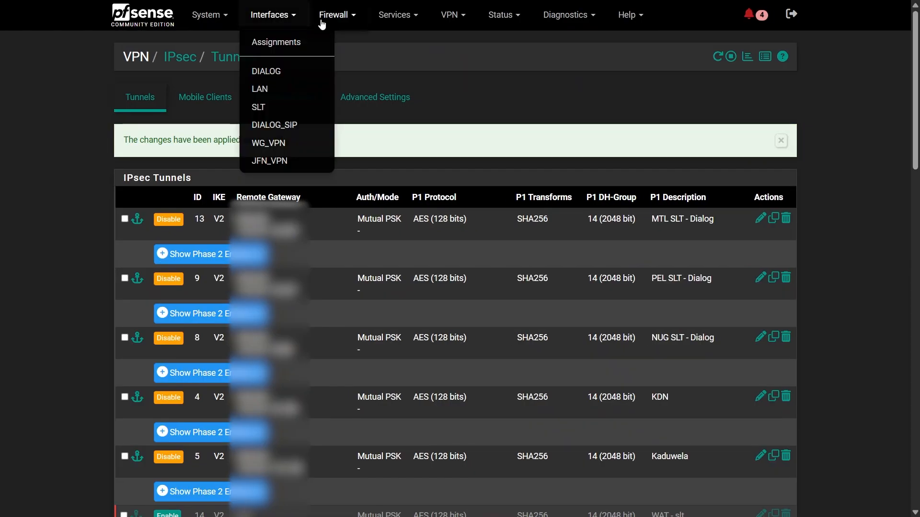
- Add an IPsec firewall rule passing all IPv4 traffic from LAN subnets to 192.168.12.0/24, described "Allow traffic to Branch Gall", and apply it
mouse_move(337, 15)
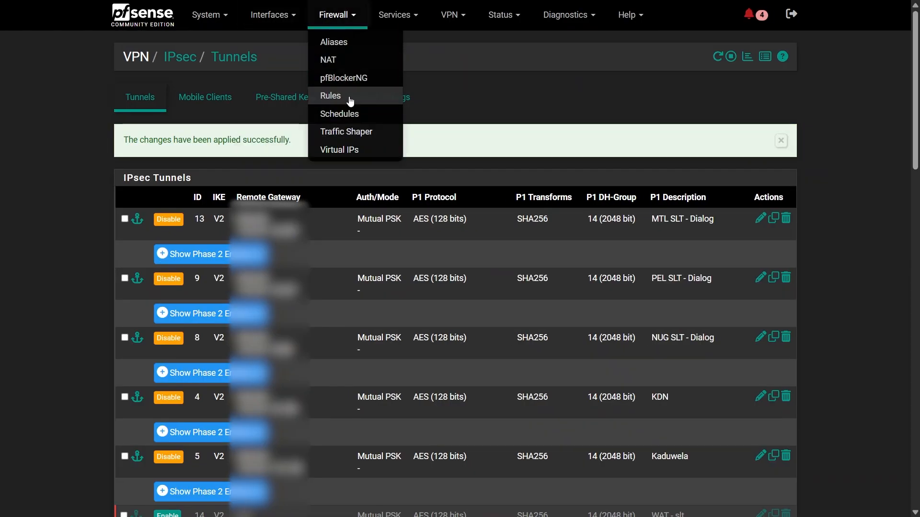
click(349, 97)
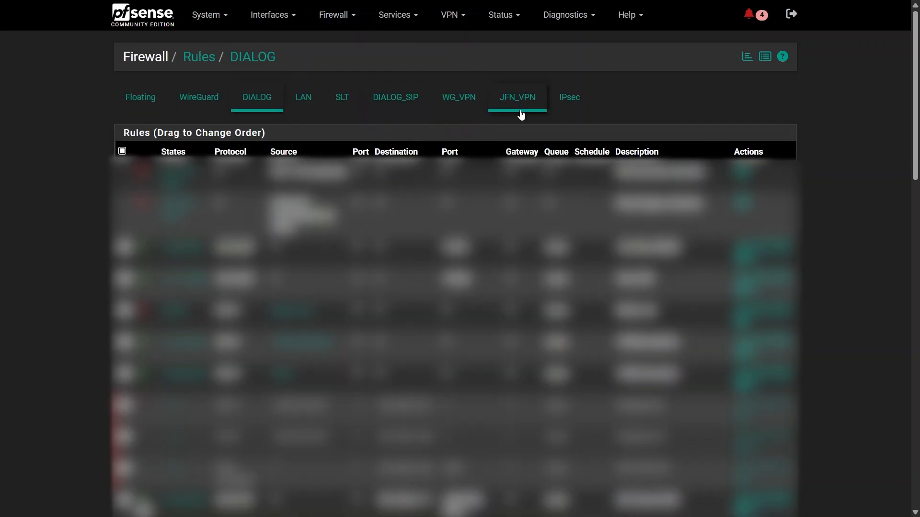
click(561, 109)
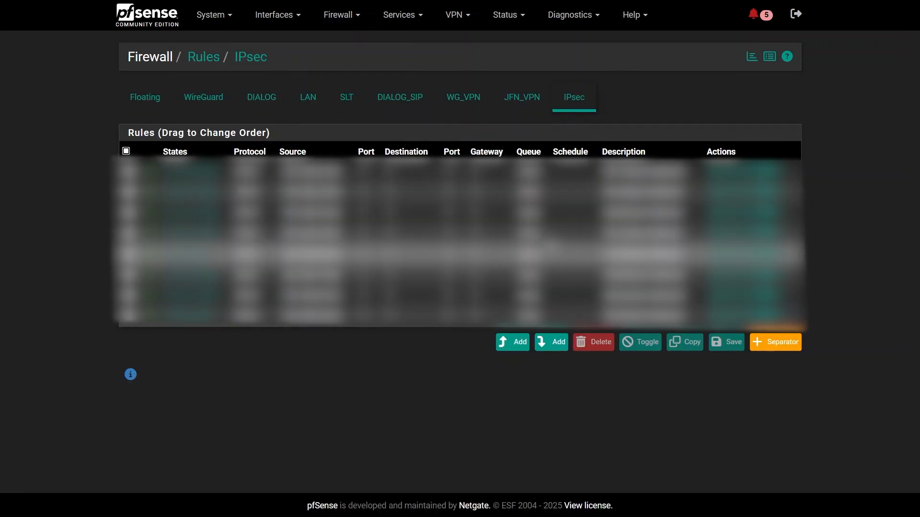
click(513, 342)
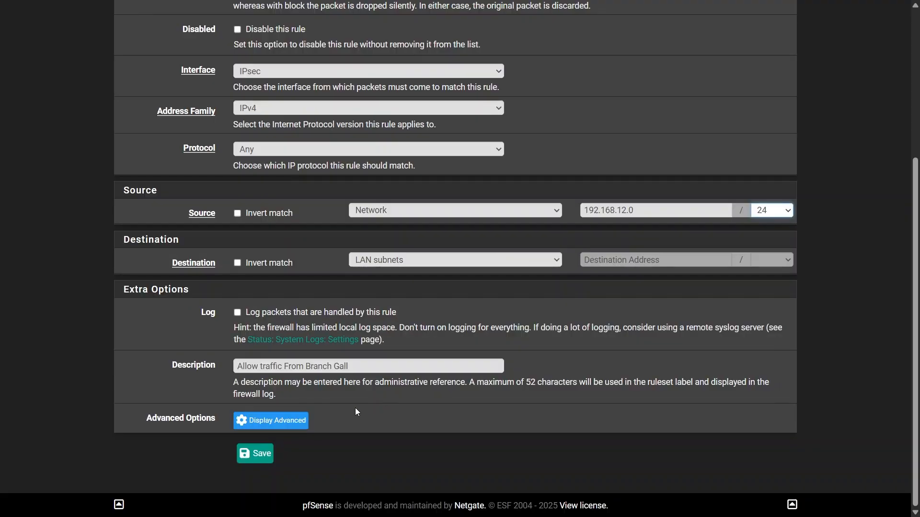
click(255, 453)
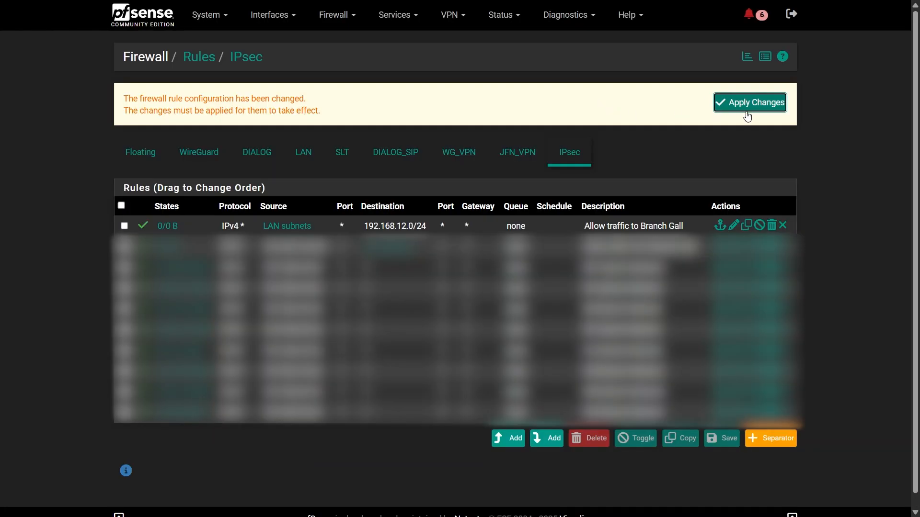
click(750, 111)
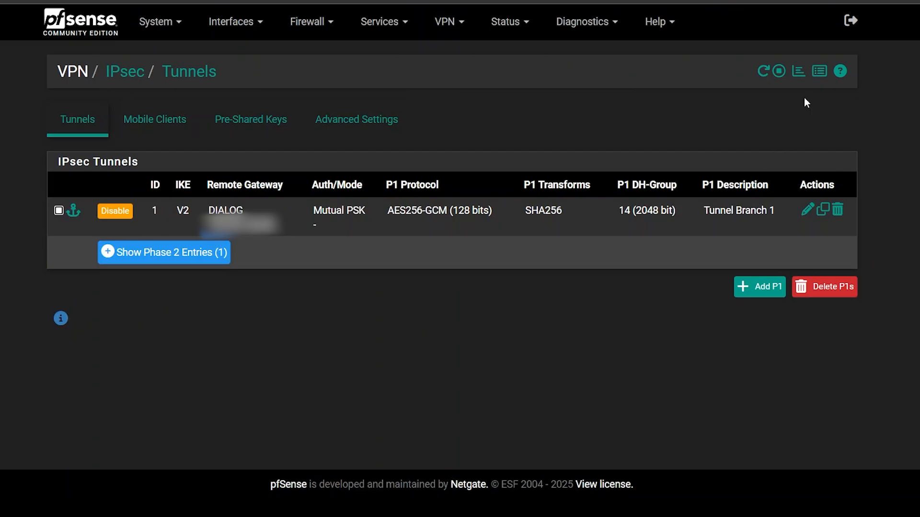
- Open the IPsec status on the Branch 1 firewall and ping 192.168.12.4 from the head office firewall with the automatically selected source address
click(801, 76)
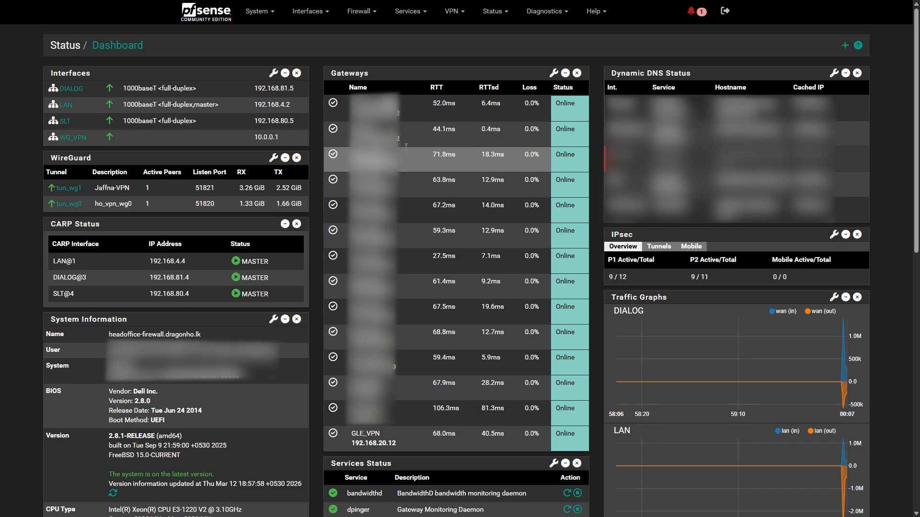
click(546, 11)
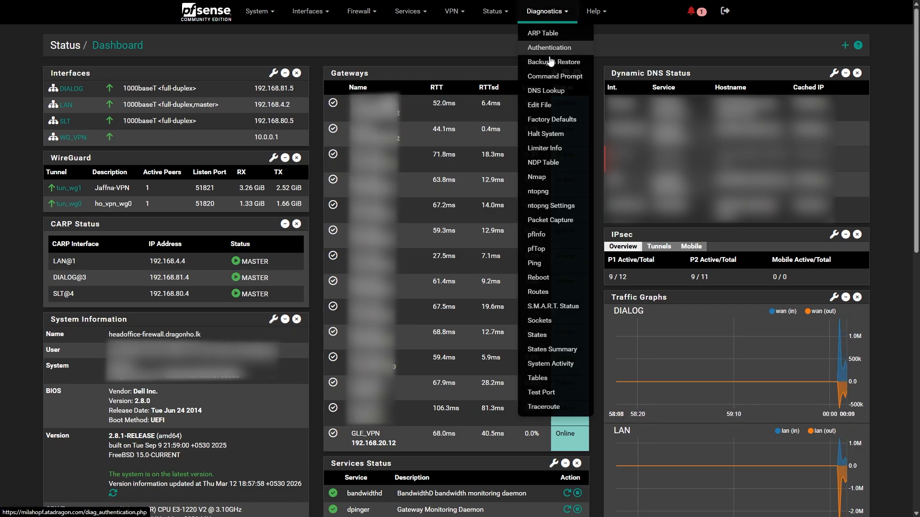
click(536, 265)
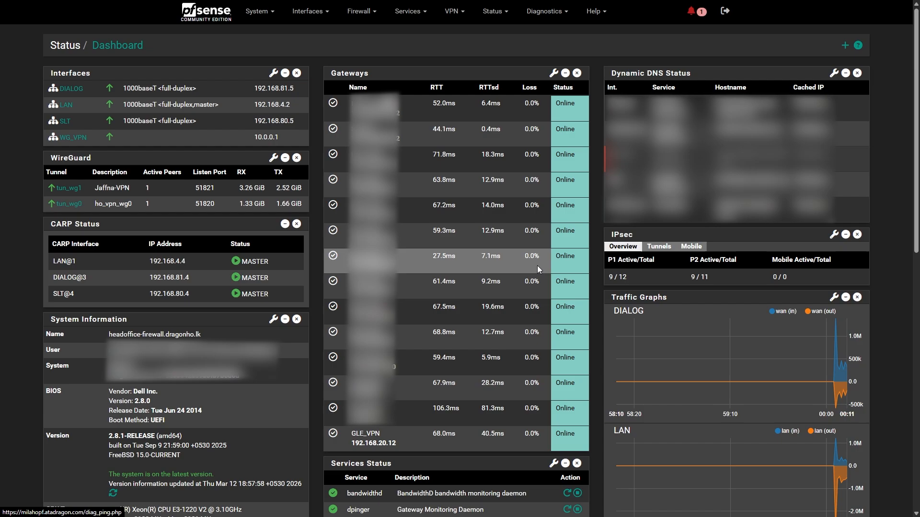
click(295, 93)
text(19)
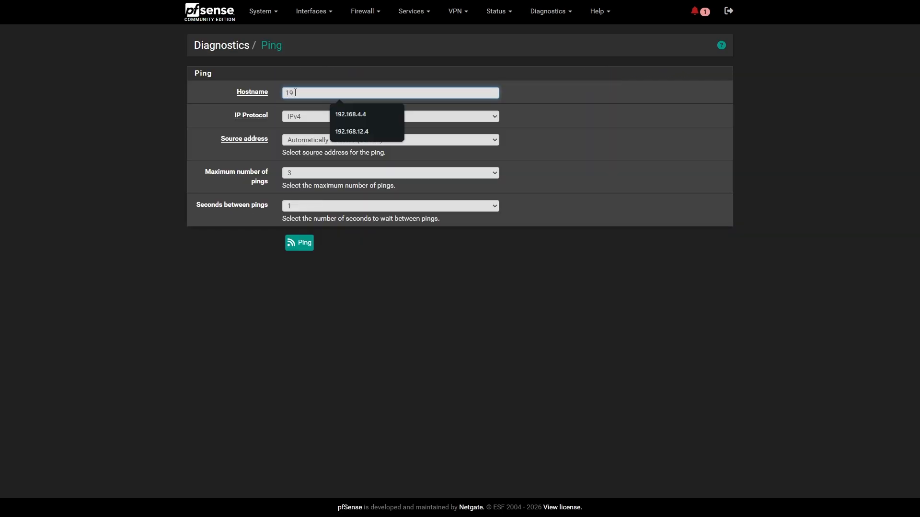
text(2.168.12.4)
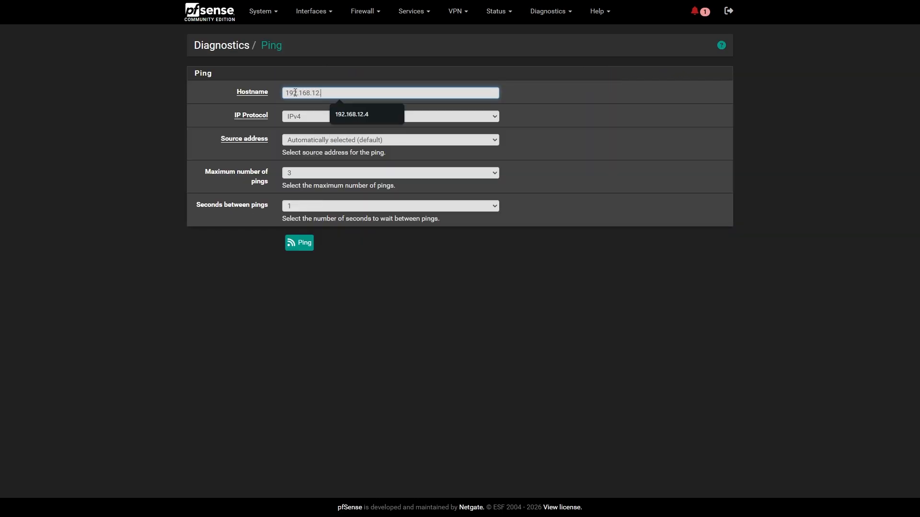
click(308, 245)
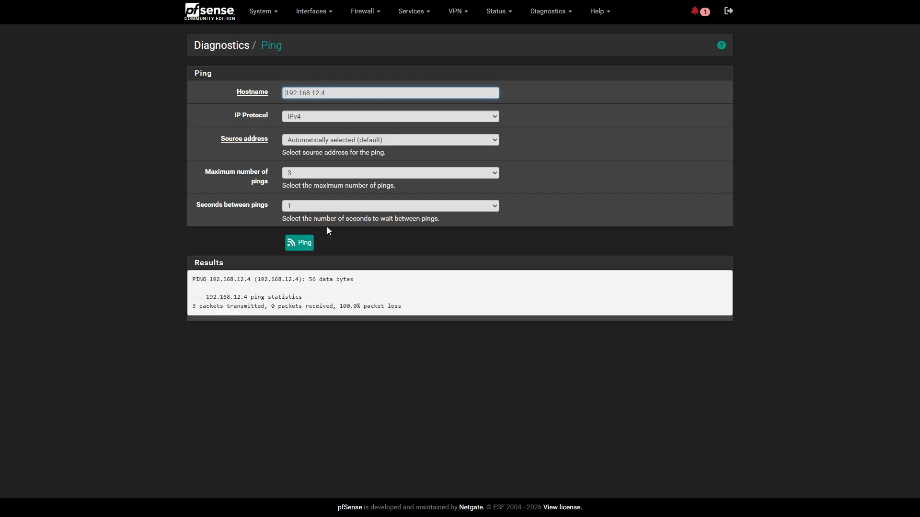
- Ping 192.168.12.4 again with LAN as the source address
click(309, 140)
click(303, 176)
click(294, 244)
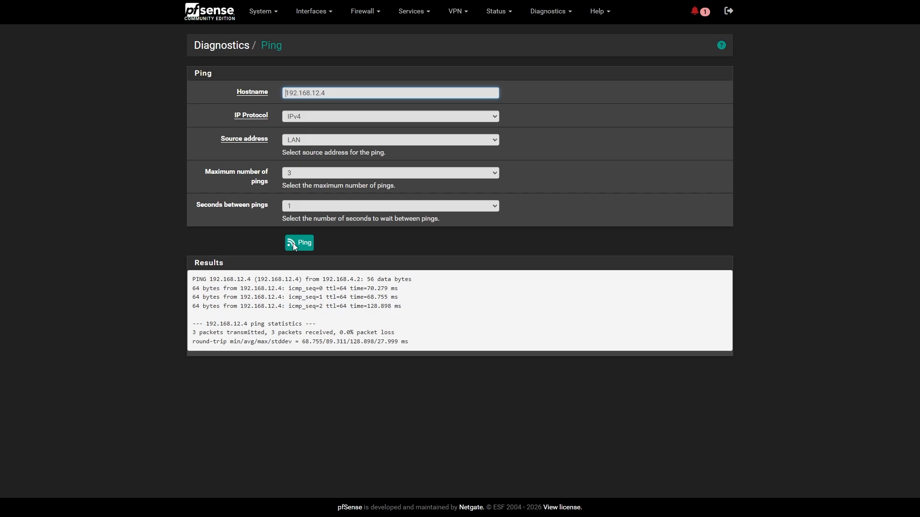
click(391, 173)
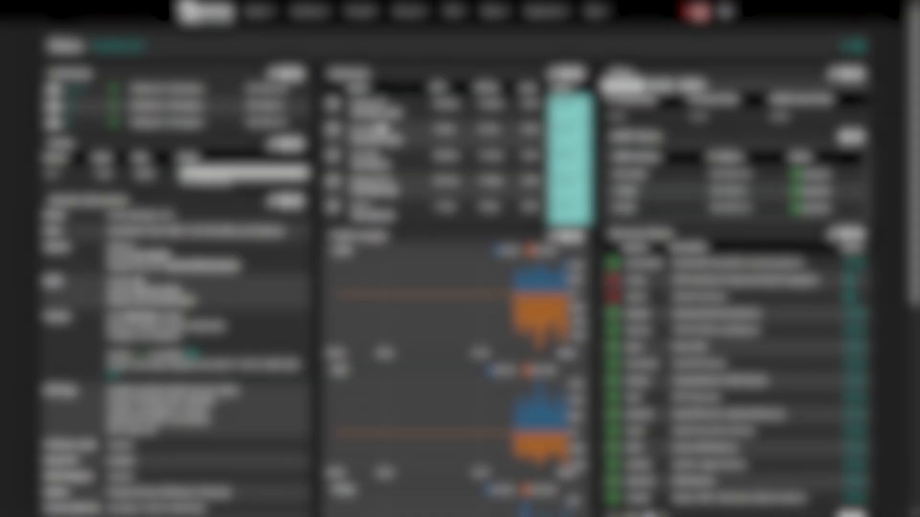